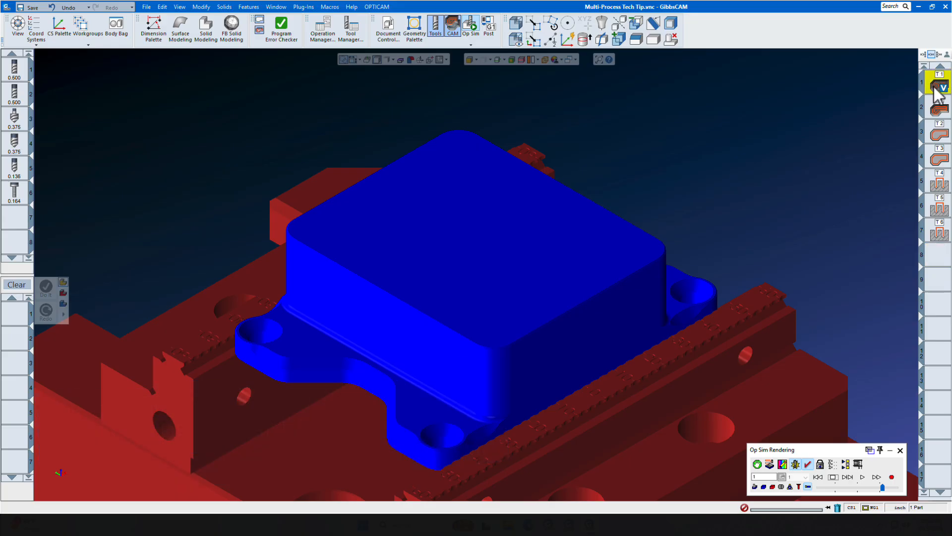
Load the processes of the first four pocket operations into the process list and play the machining simulation
left_click(939, 159, "shift")
left_click(46, 310)
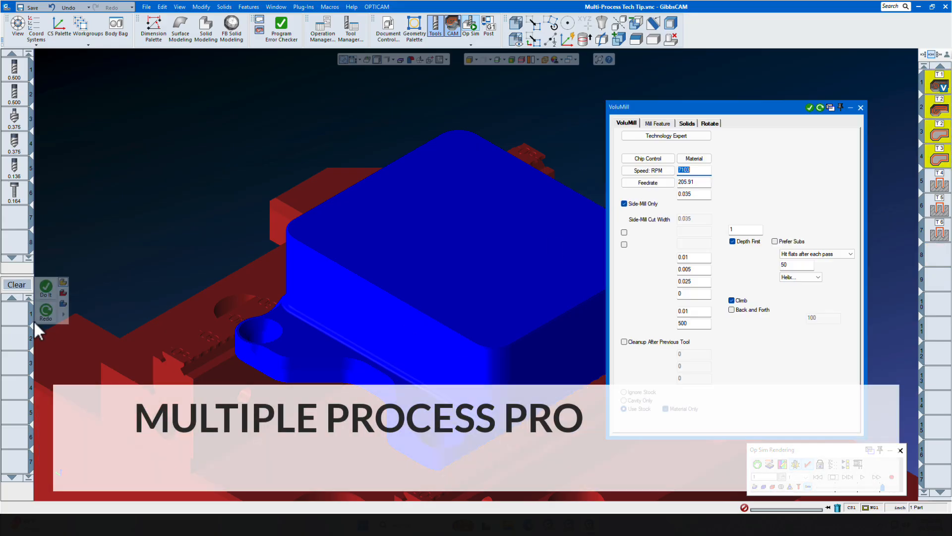
left_click(860, 108)
left_click(862, 478)
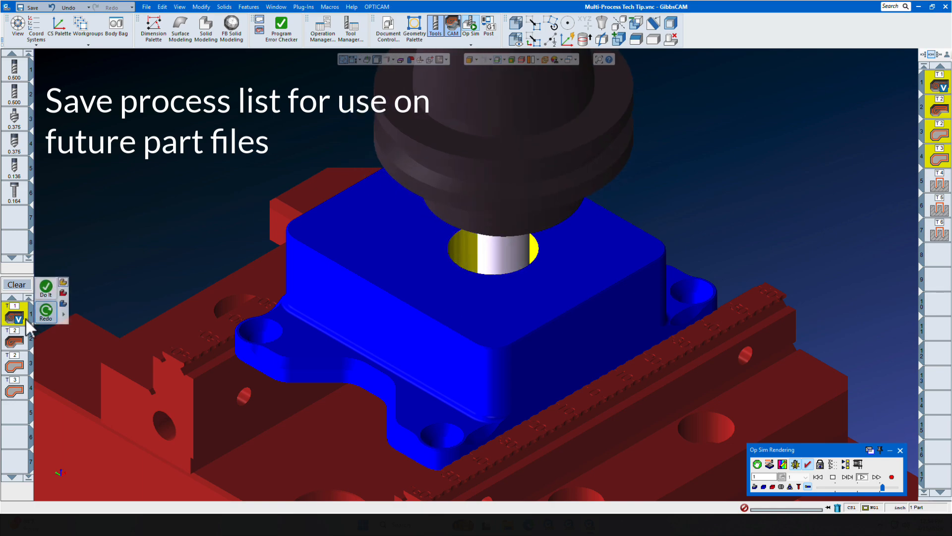
right_click(3, 320)
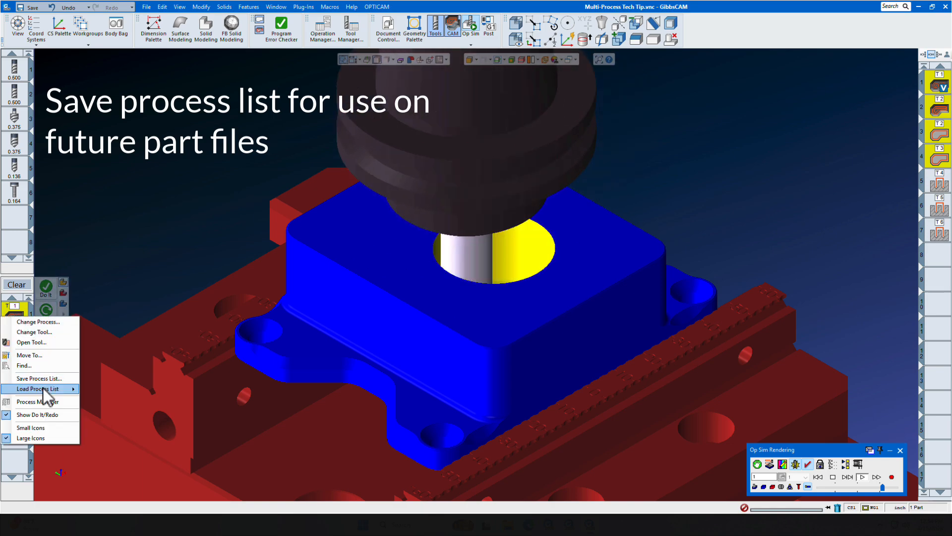
mouse_move(43, 388)
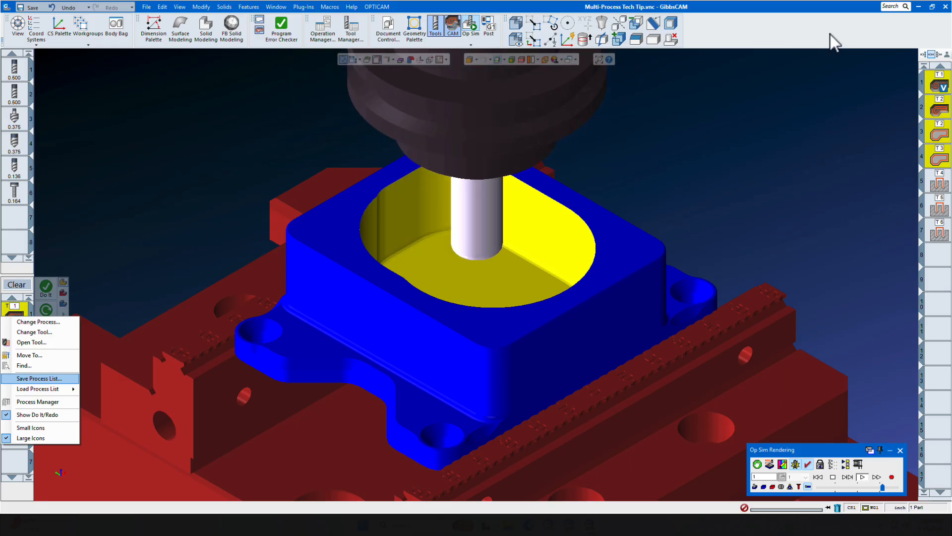
key("Escape")
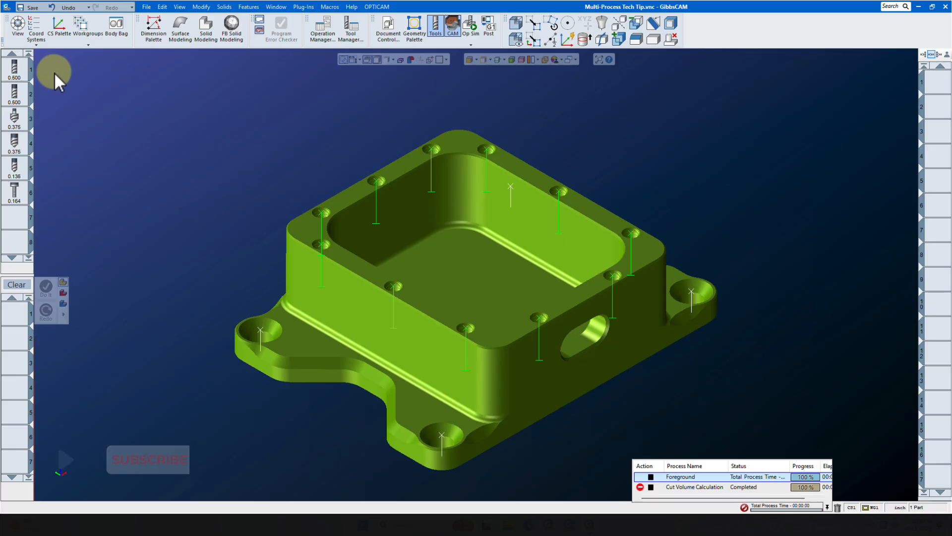
Create a VoluMill process with the 0.5 rougher, tool 1, and set its final depth to -0.85
mouse_move(22, 69)
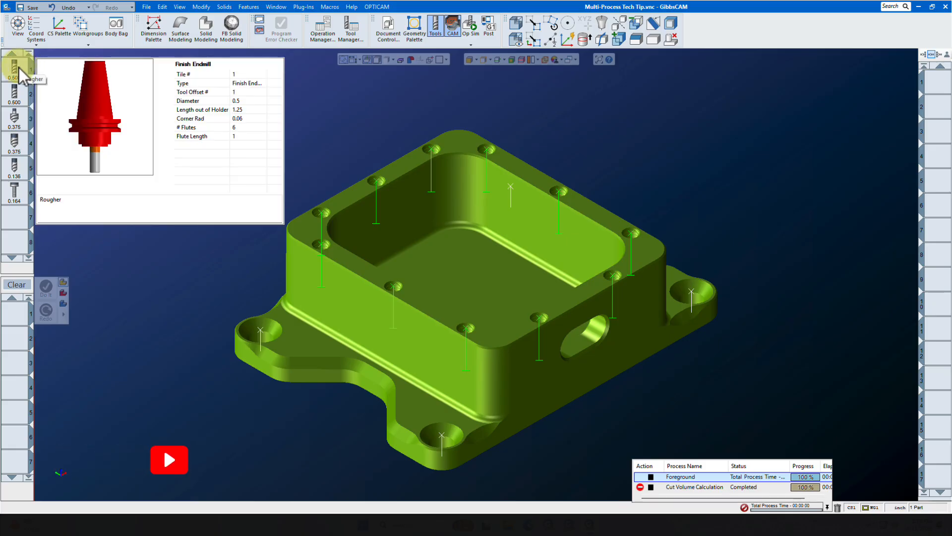
mouse_move(20, 97)
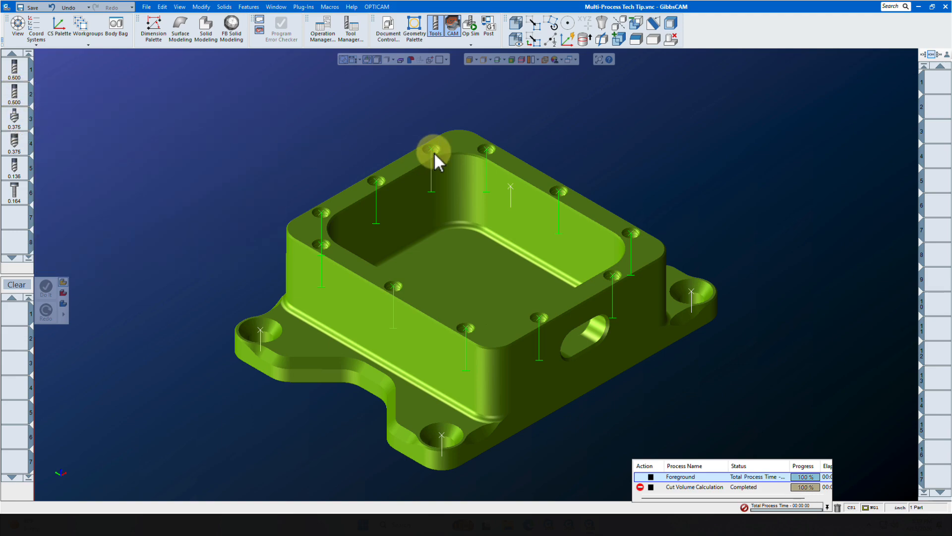
mouse_move(15, 145)
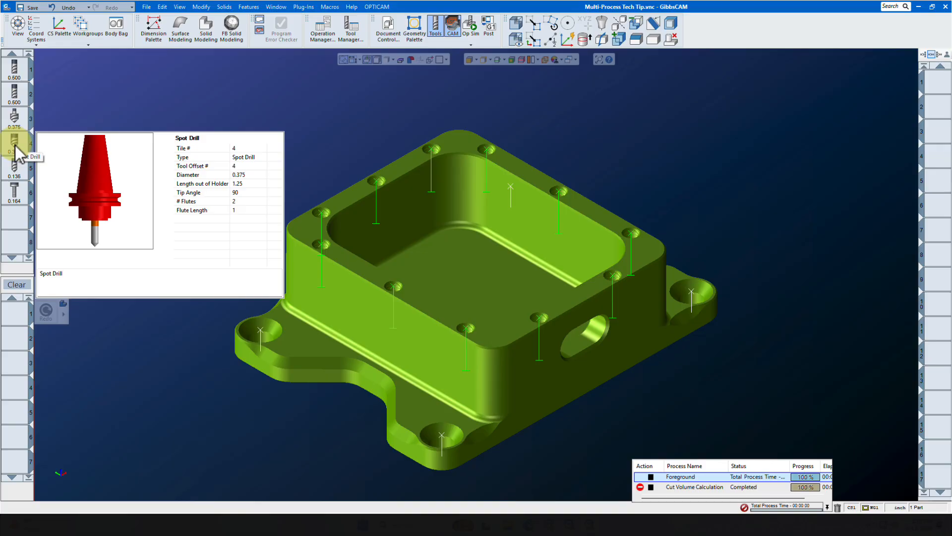
mouse_move(16, 171)
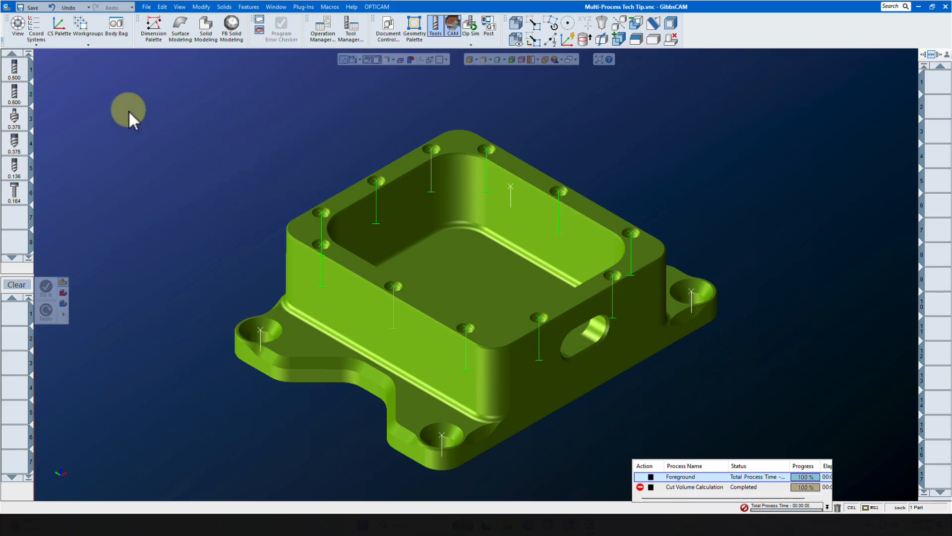
left_click_drag(14, 68, 16, 314)
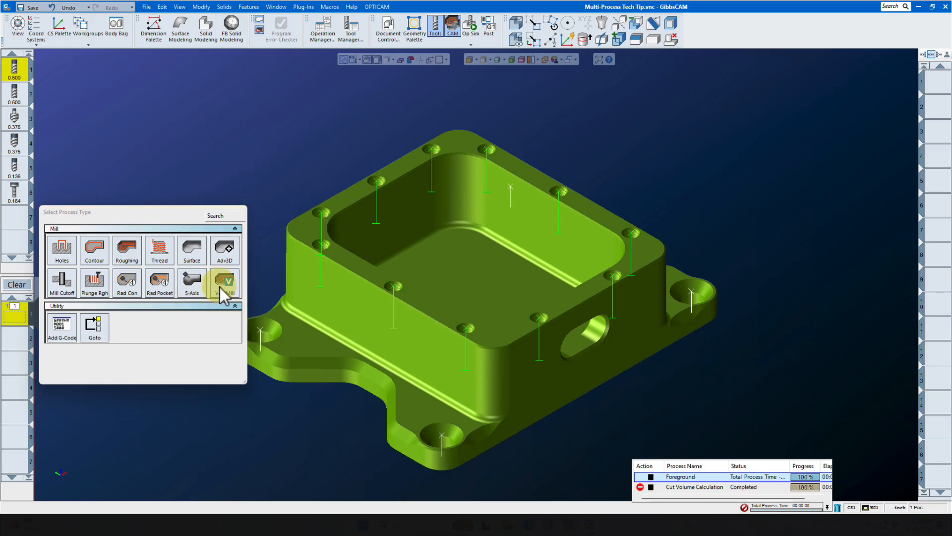
left_click(220, 290)
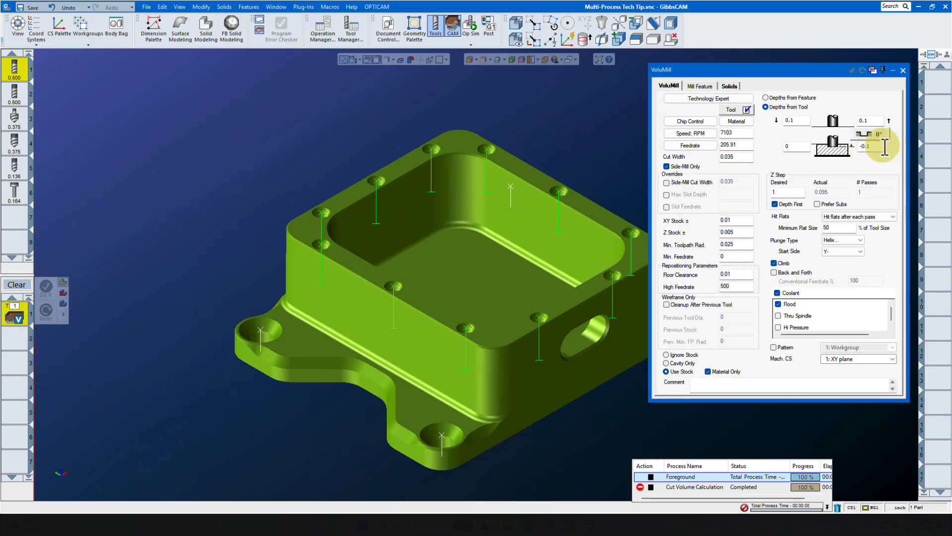
double_click(884, 147)
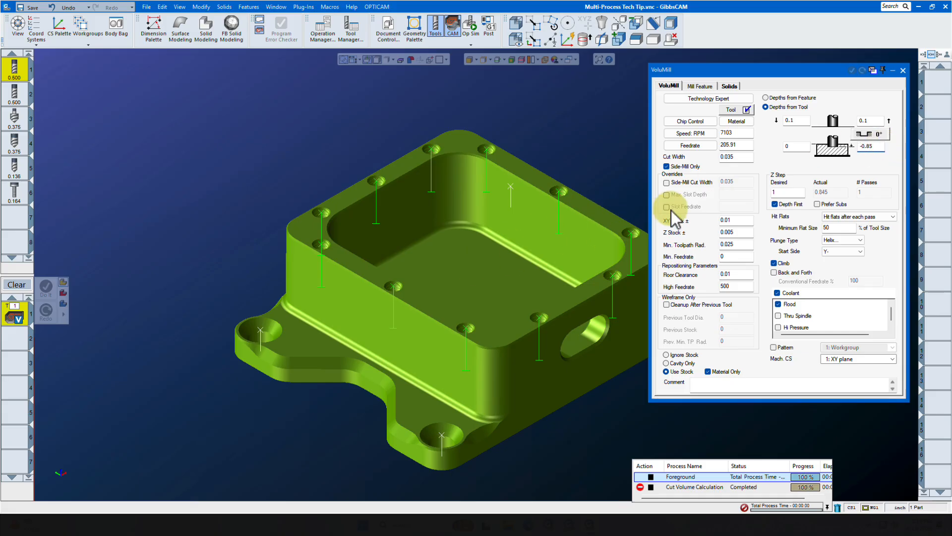
type("-0.85")
double_click(883, 145)
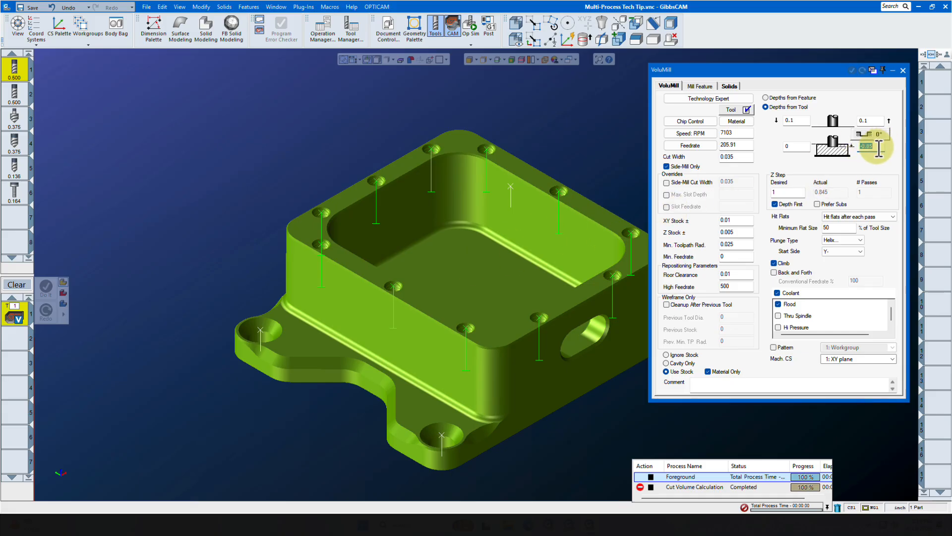
left_click(489, 261)
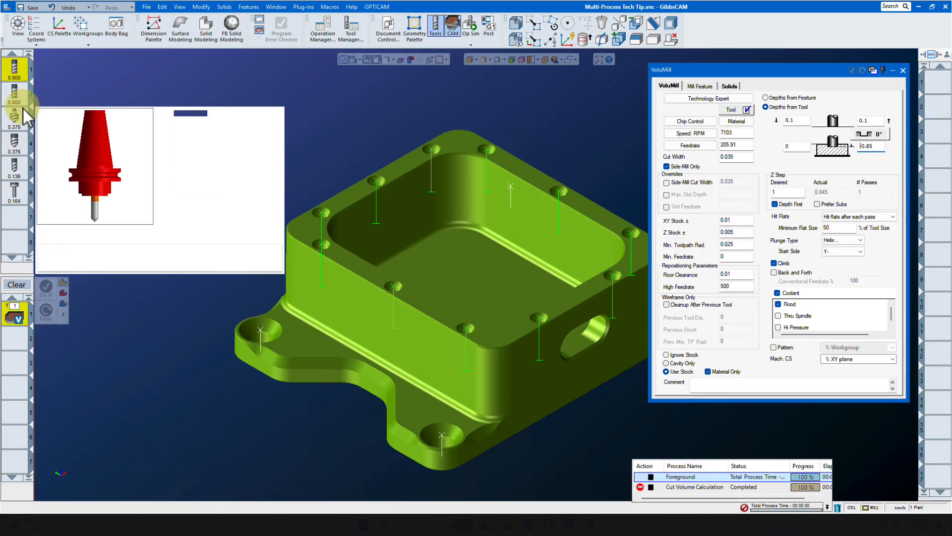
Add a Roughing process with tool 2, the second 0.5 tool, and set its pocket type to Offset With Cleanup
left_click_drag(15, 93, 25, 338)
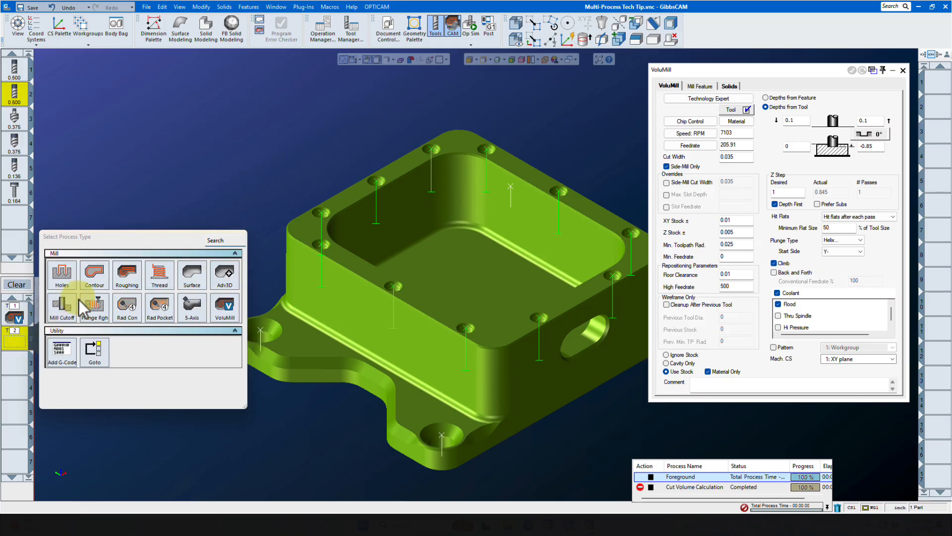
left_click(126, 274)
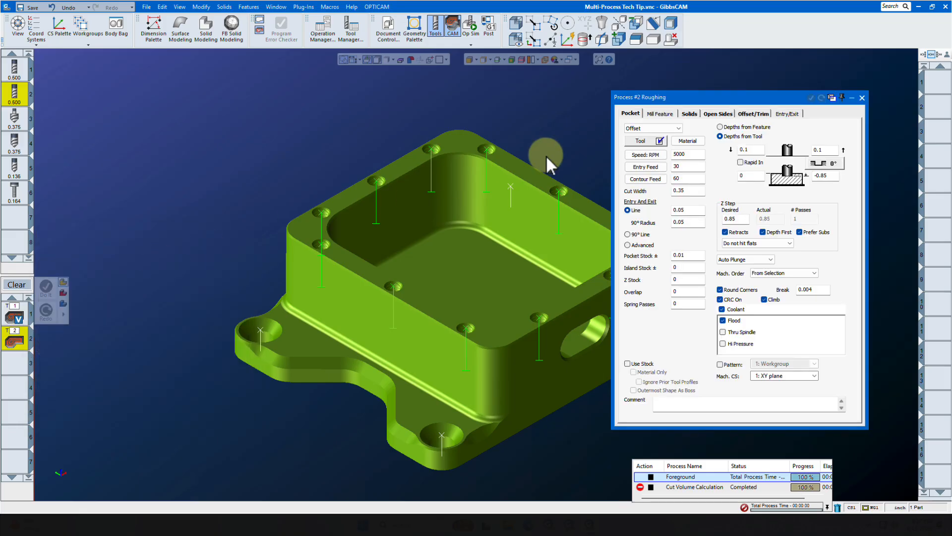
left_click(680, 128)
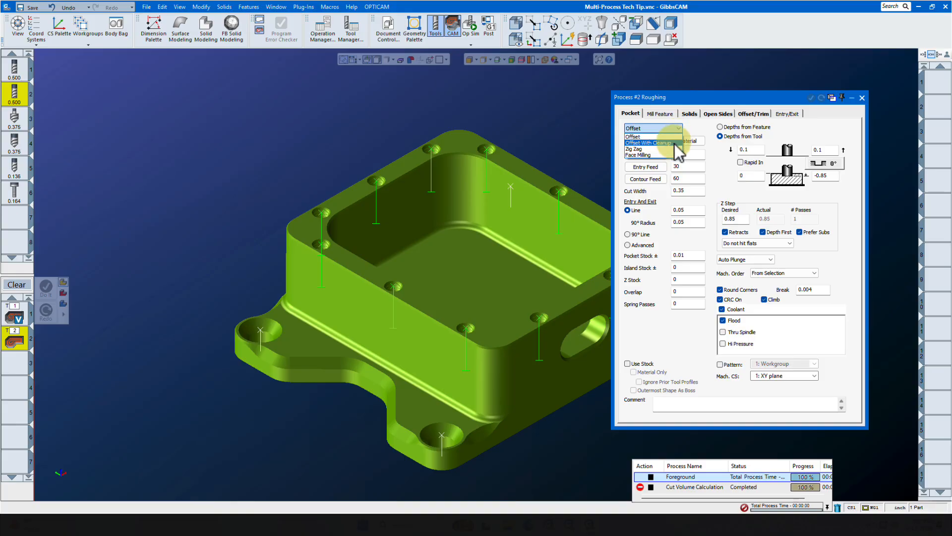
left_click(676, 147)
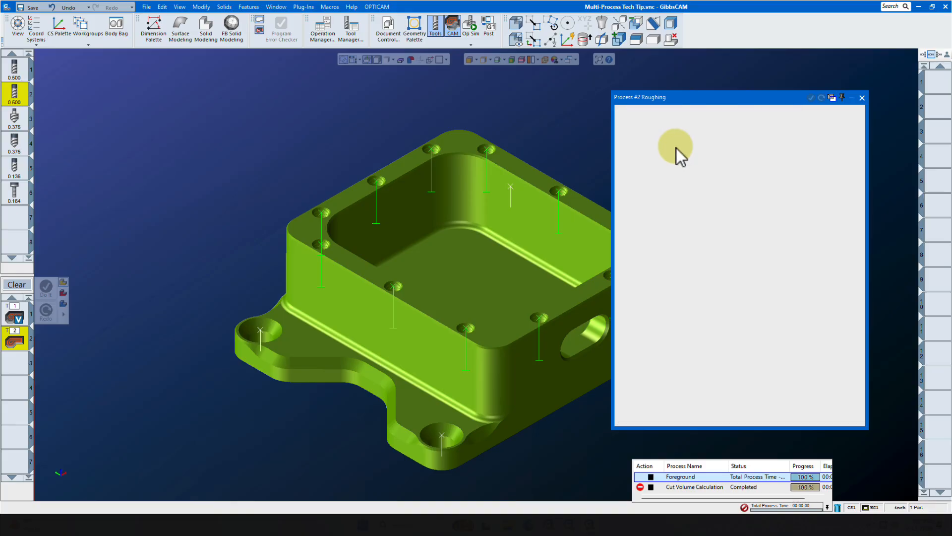
double_click(835, 181)
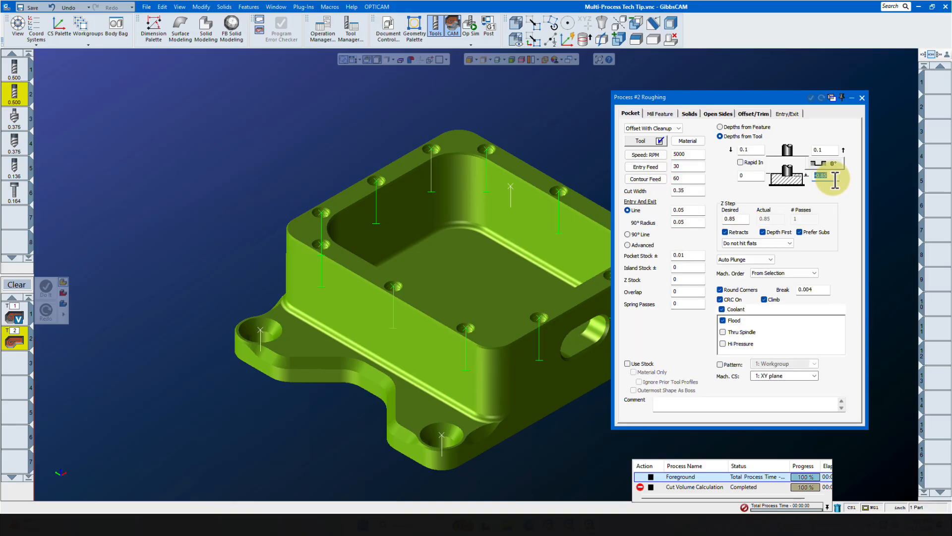
double_click(694, 259)
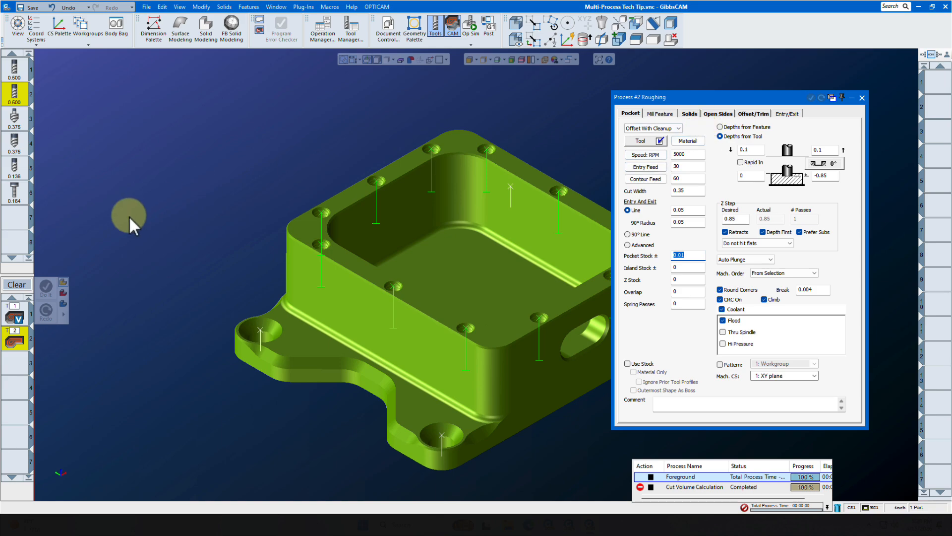
Add a Contour process with tool 2 as the third process and set its stock to 0
mouse_move(15, 99)
left_click_drag(15, 99, 15, 365)
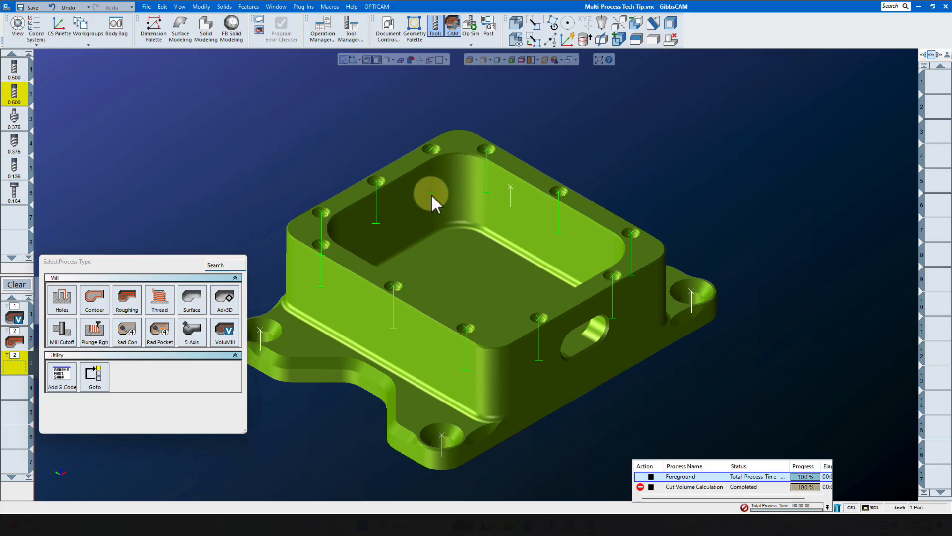
key("c")
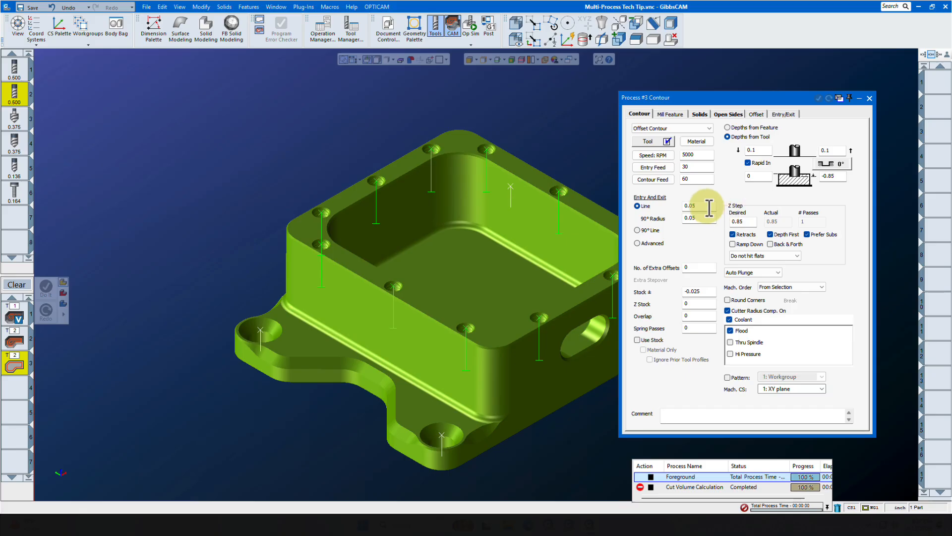
double_click(703, 291)
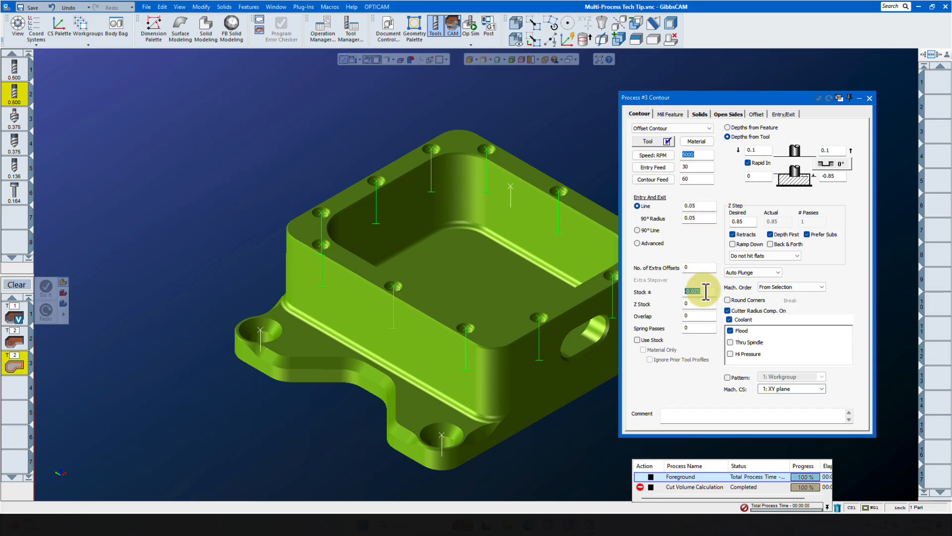
type("0")
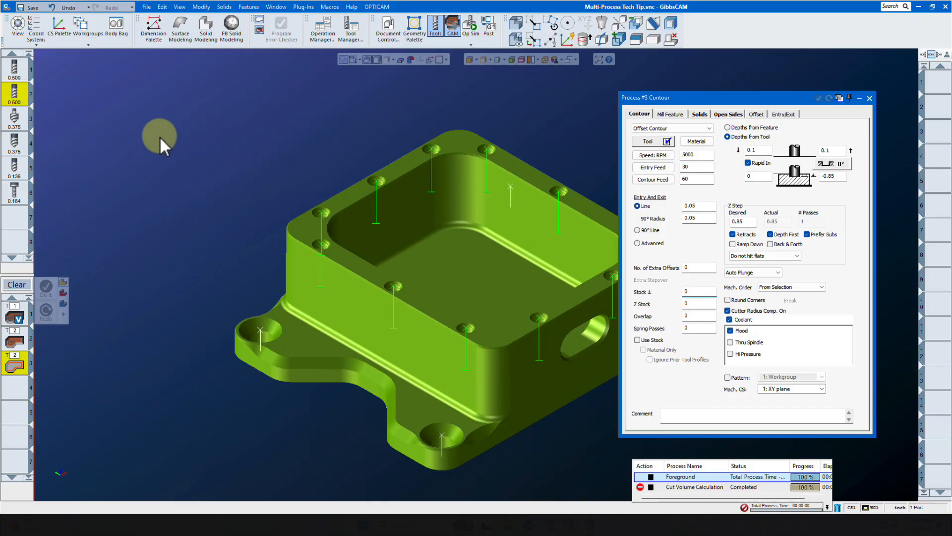
Add a Contour process with the 0.375 tool 3, with a final depth of -0.1 and stock of -.025
left_click_drag(14, 119, 25, 393)
left_click(94, 322)
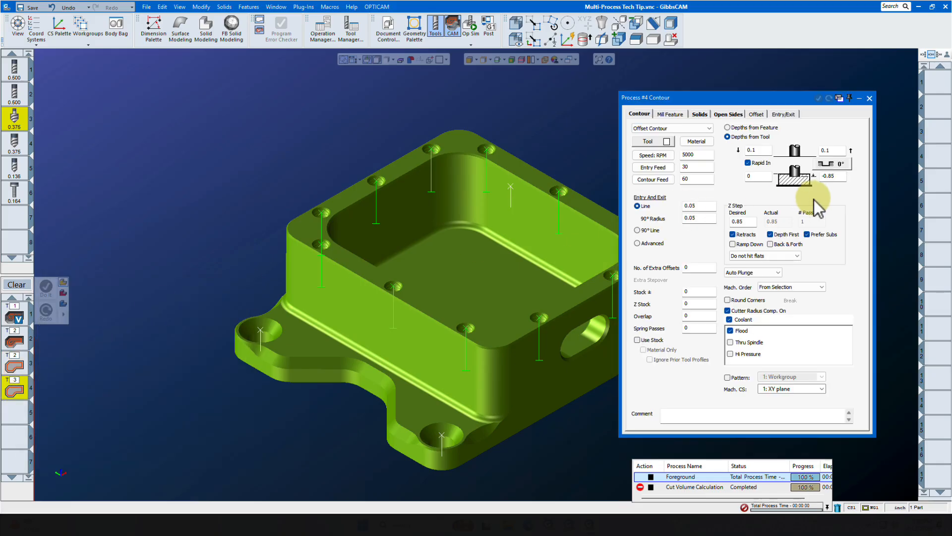
left_click(842, 176)
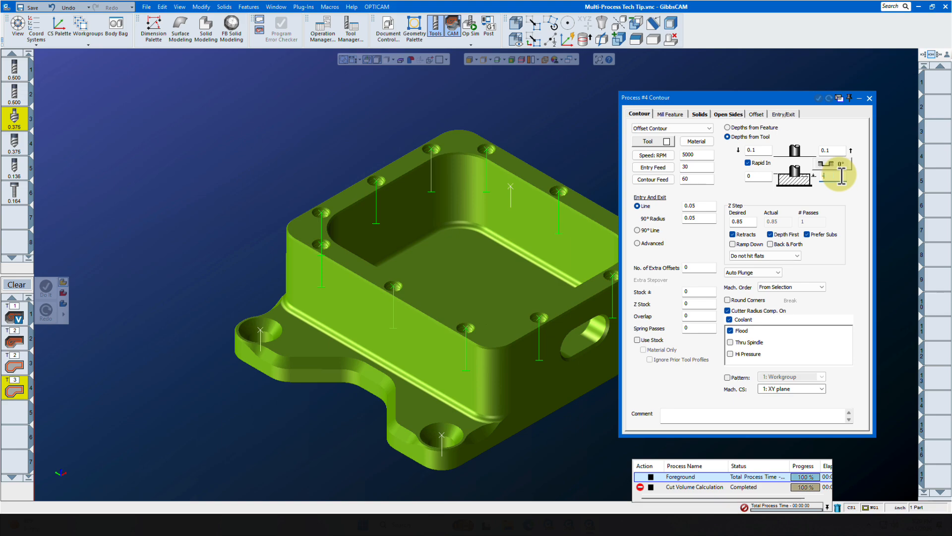
type("-.1")
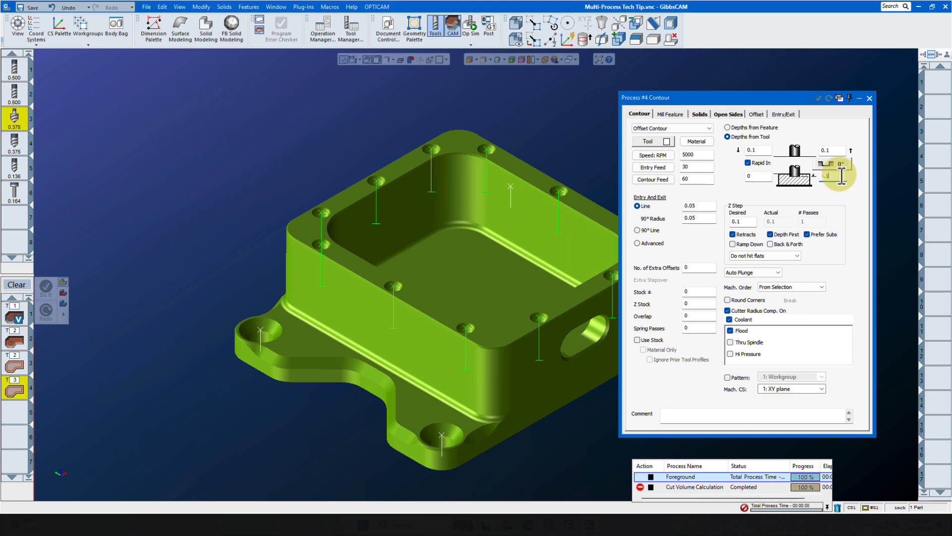
left_click(699, 296)
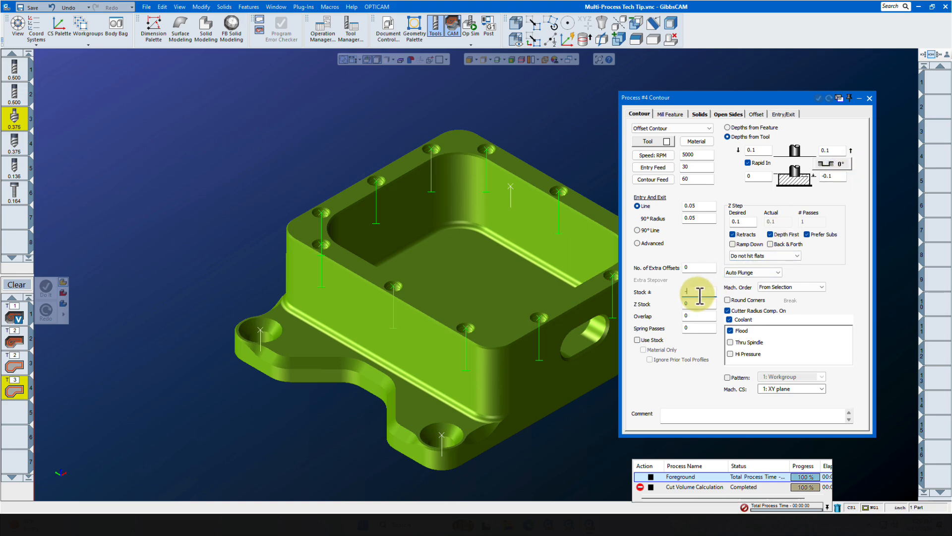
type("-.025")
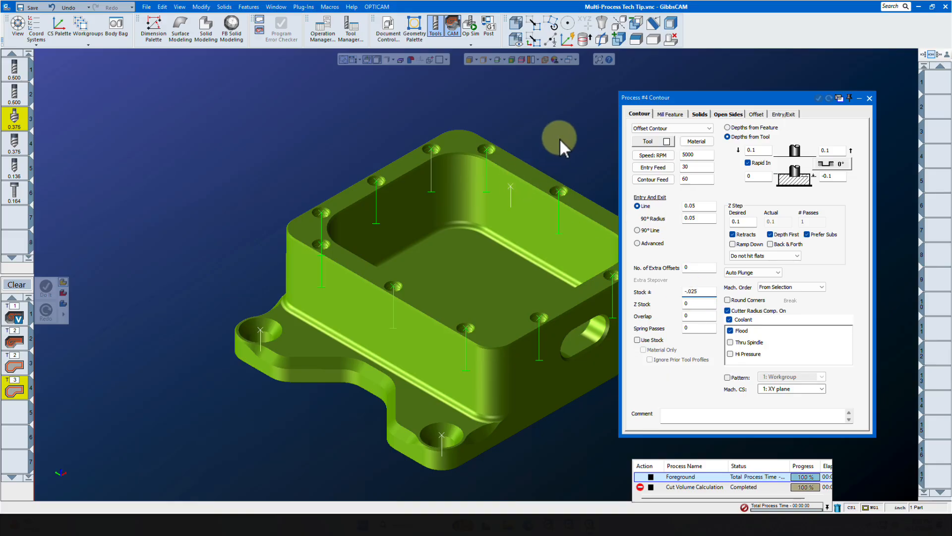
left_click(870, 98)
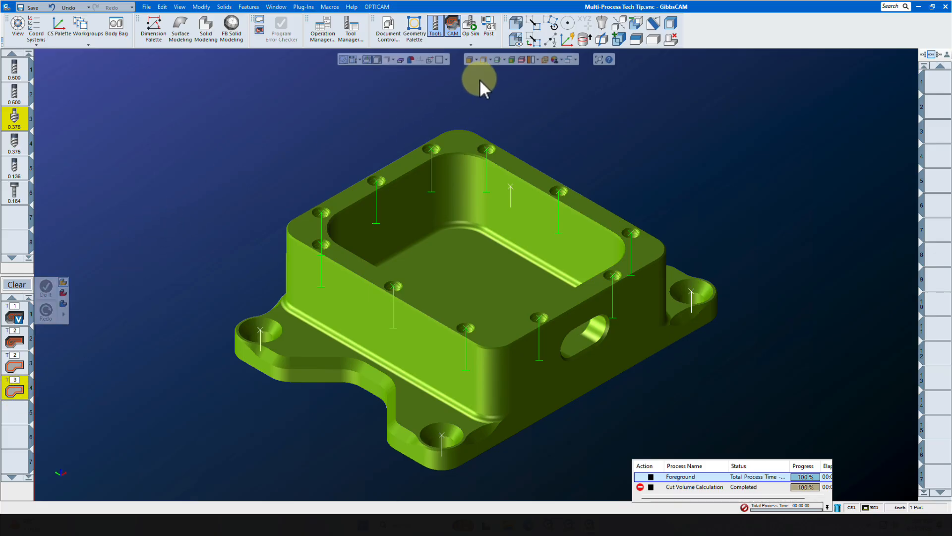
Generate the four operations' toolpaths from the pocket's inner outline, and clear the process list
left_click(496, 60)
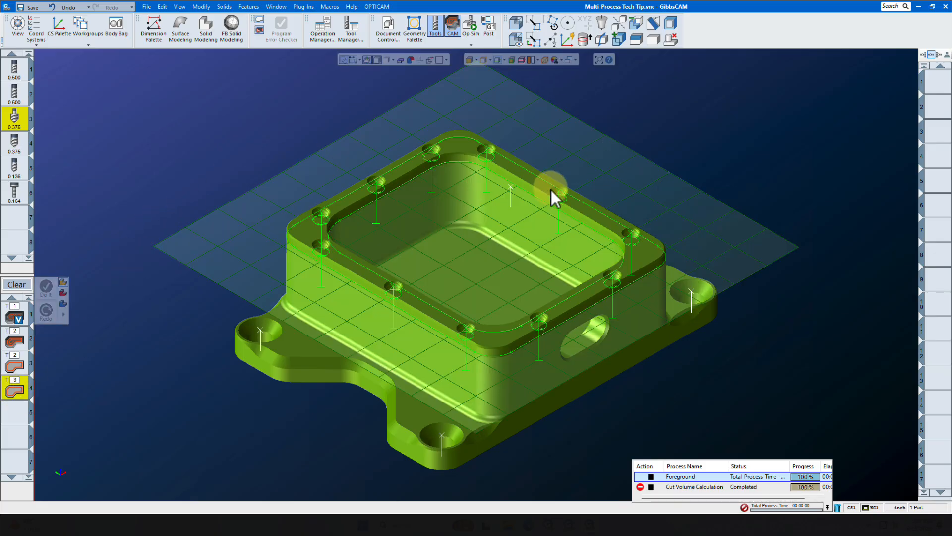
left_click(534, 198)
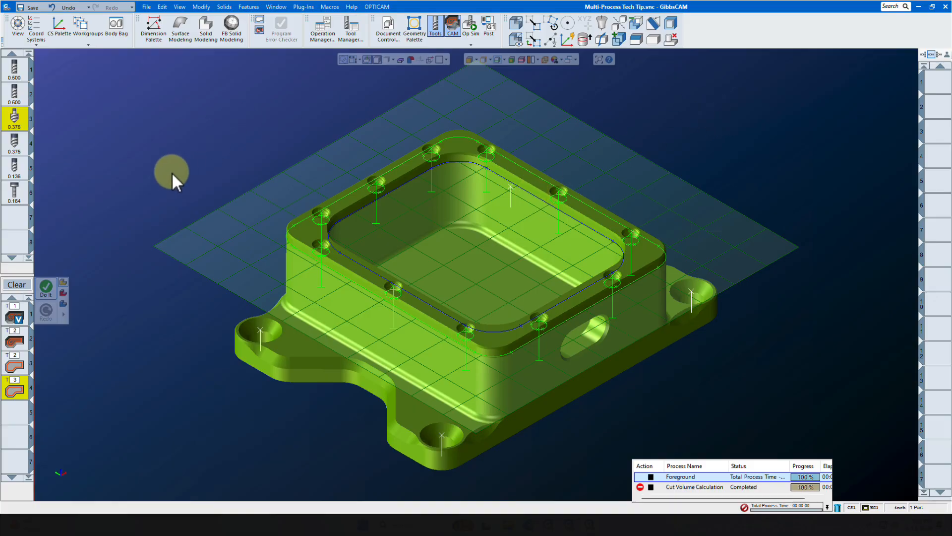
left_click(46, 288)
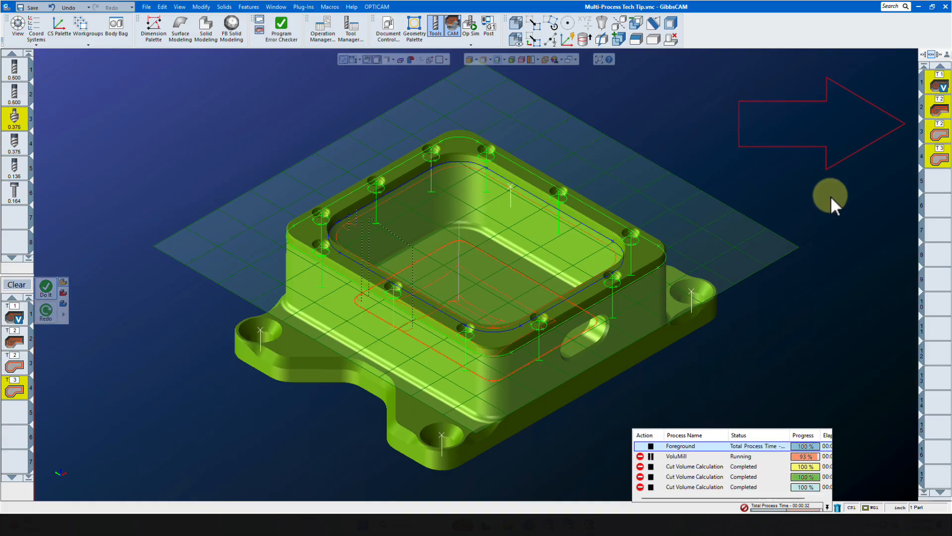
left_click_drag(939, 91, 910, 203)
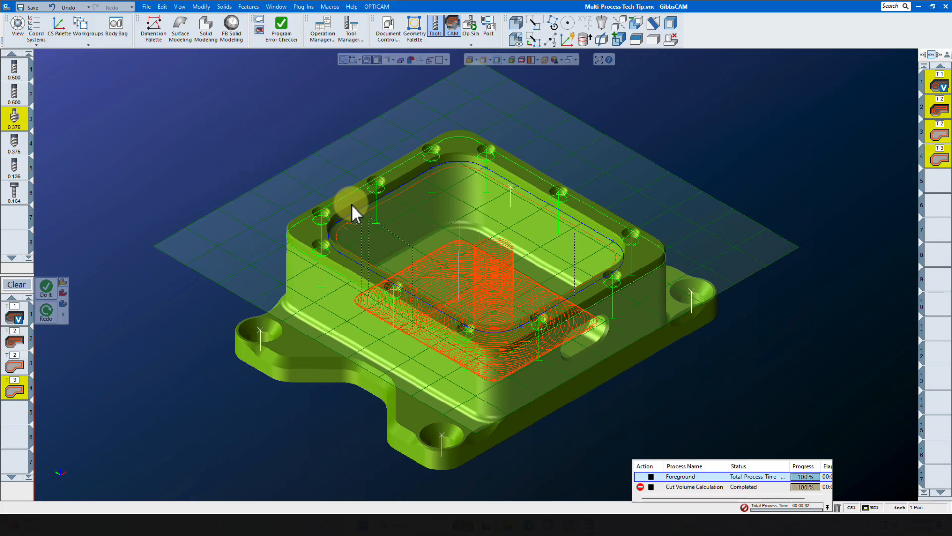
left_click(21, 286)
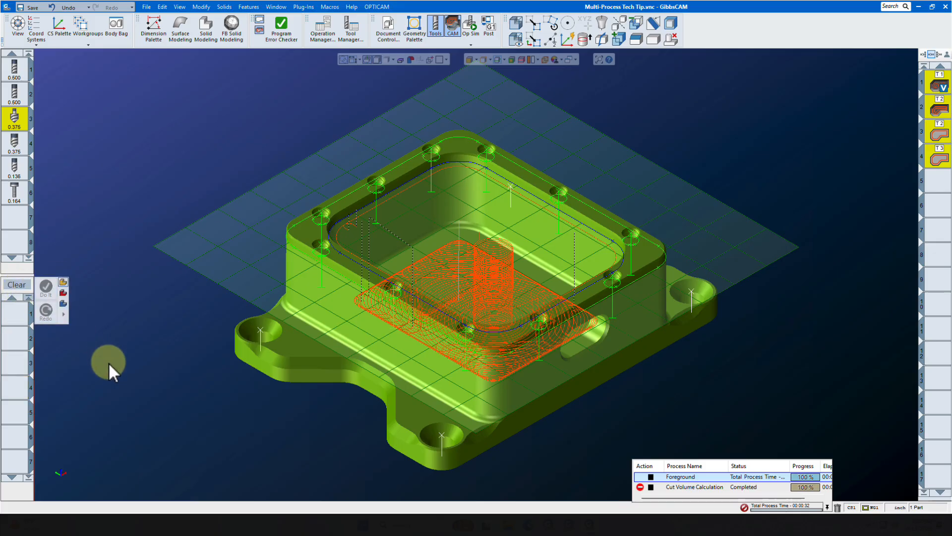
Reload the four pocket processes from their operations, review the VoluMill process settings, and clear the process list
left_click(937, 90)
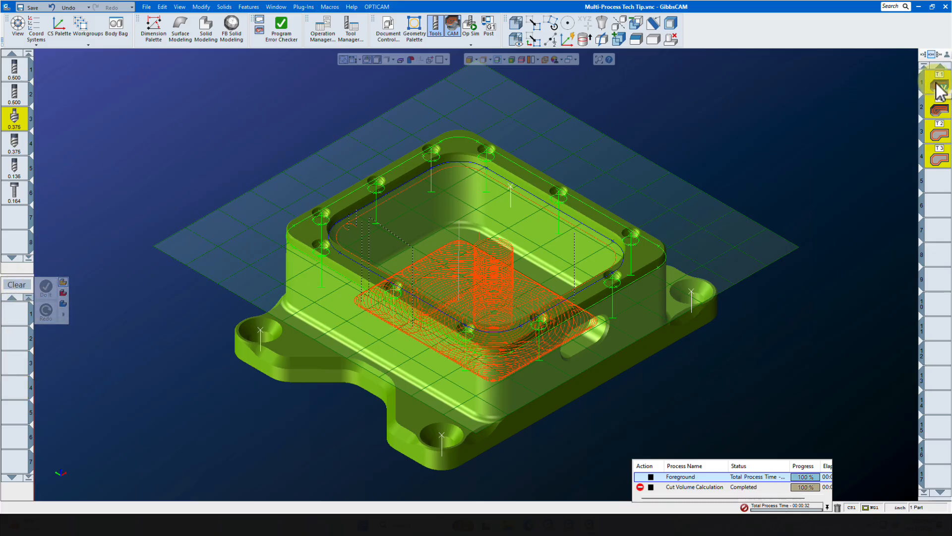
left_click(816, 102)
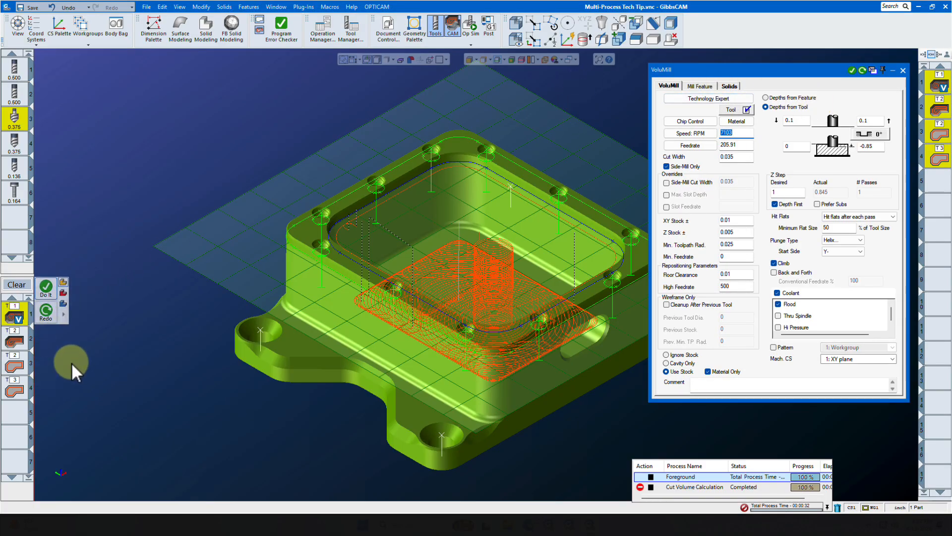
left_click(903, 70)
left_click(19, 286)
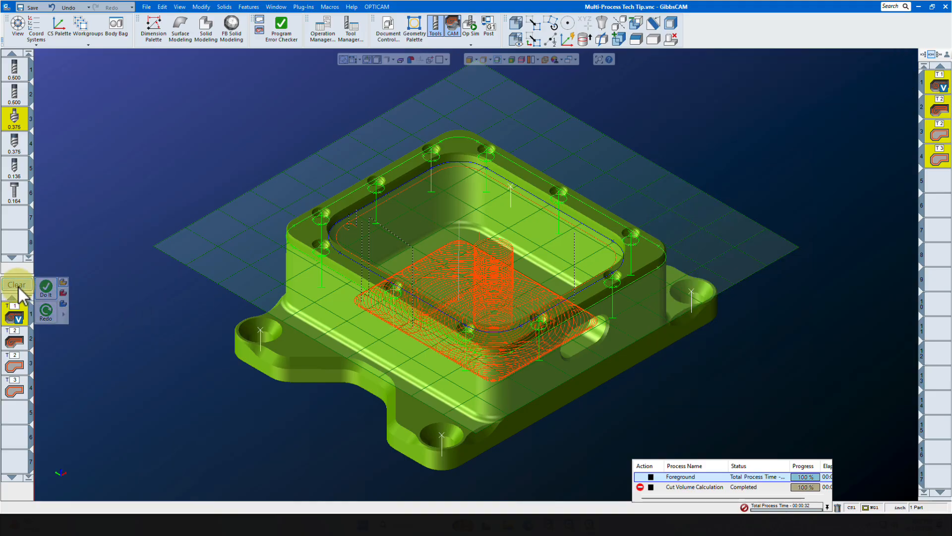
Hide the coordinate plane and outline geometry, and add a Holes process with the 0.375 tool 4 for a new fifth operation
left_click(937, 181)
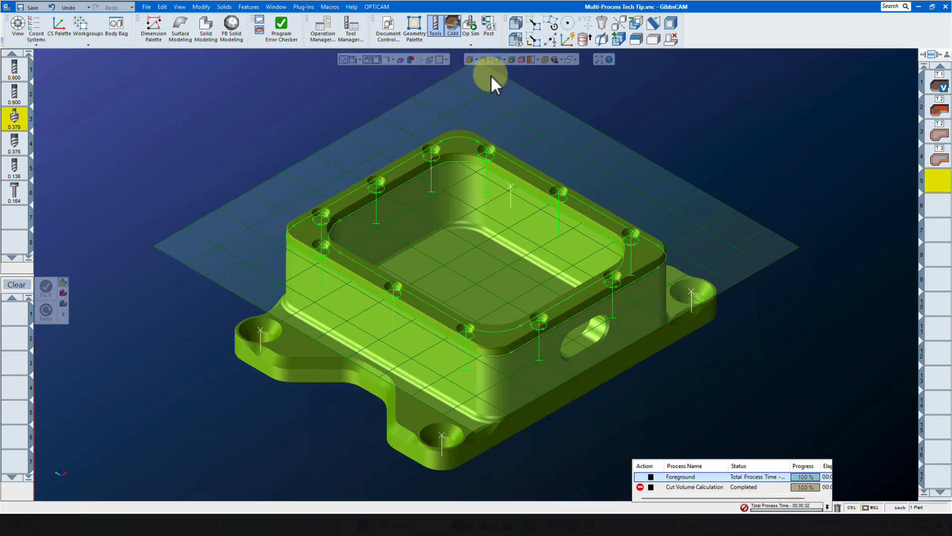
left_click(496, 60)
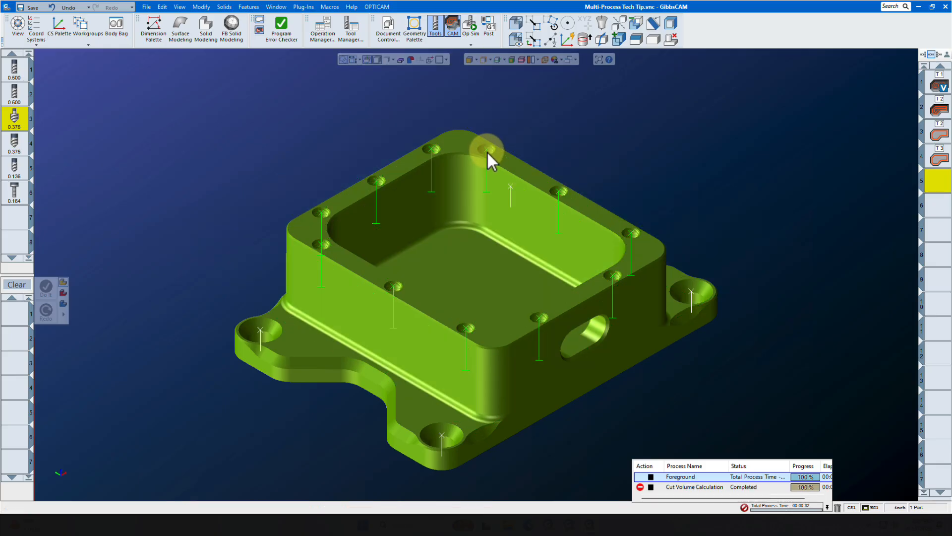
left_click(14, 143)
left_click_drag(14, 149, 20, 322)
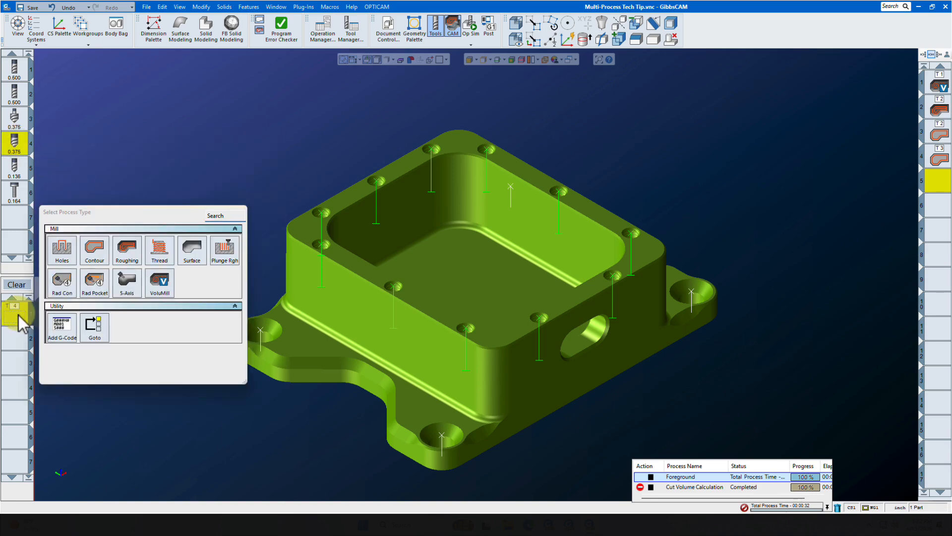
left_click(63, 247)
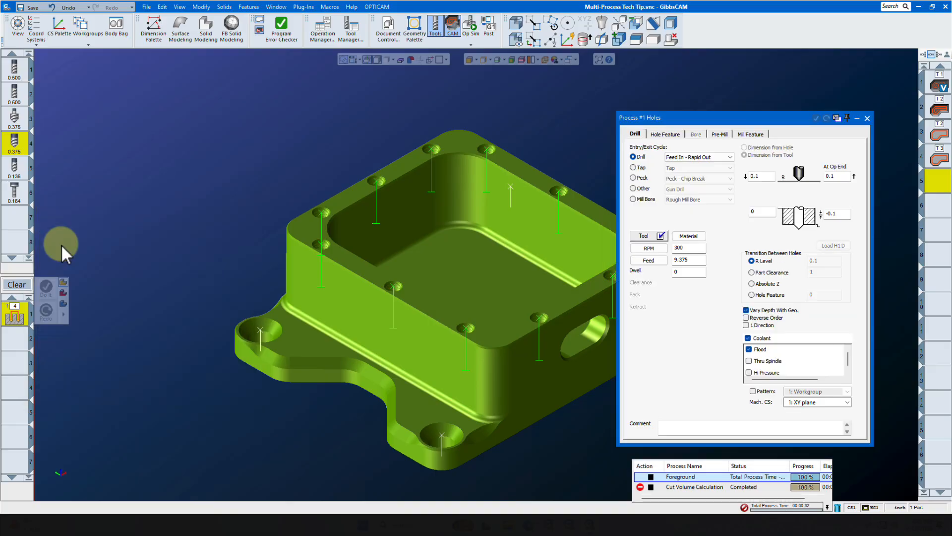
Calculate the drilling process's spindle speed and feed from tool 4's 4140 Drilling entry
left_click(644, 236)
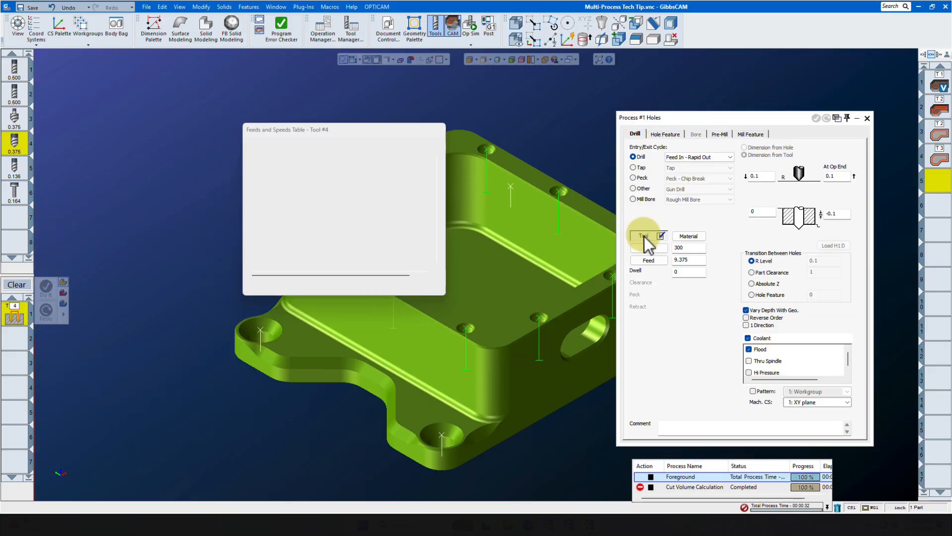
left_click(254, 168)
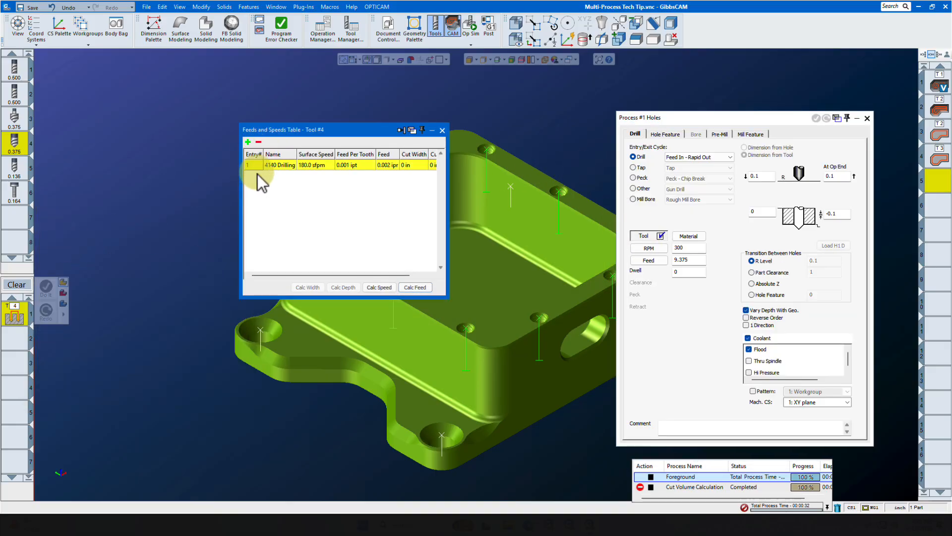
left_click(380, 288)
left_click(412, 289)
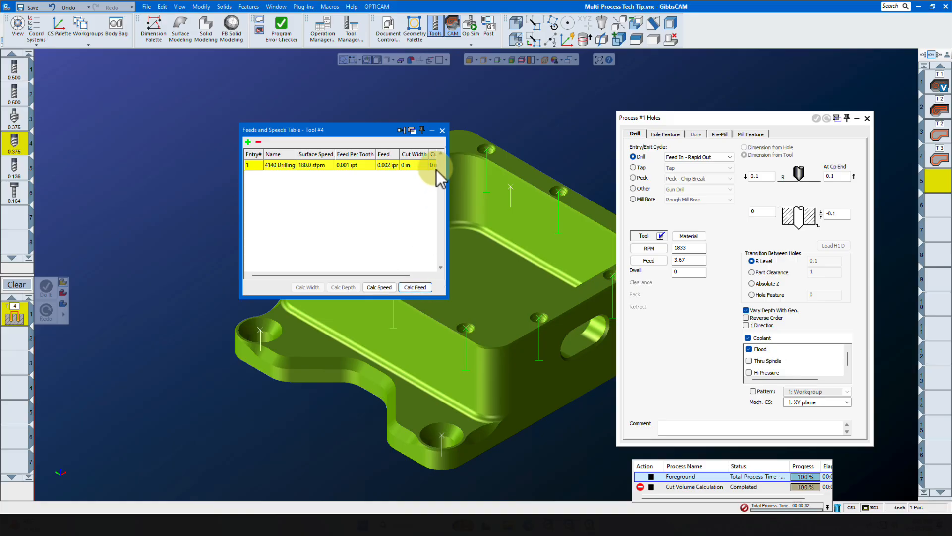
left_click(442, 130)
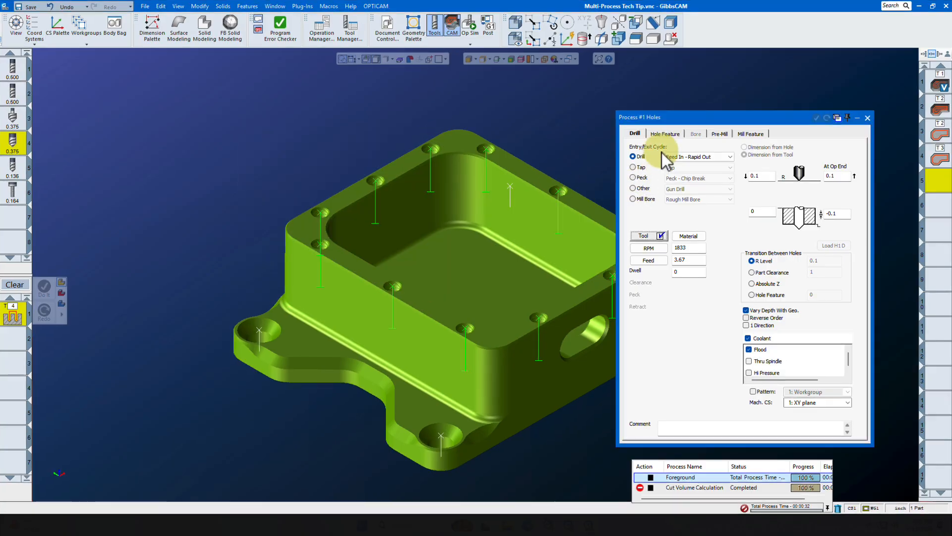
Set the tool 4 process's R Level to From Hole Feature, At Op End to Same As R Level, and Feature Depth Z to Chamfer
left_click(664, 130)
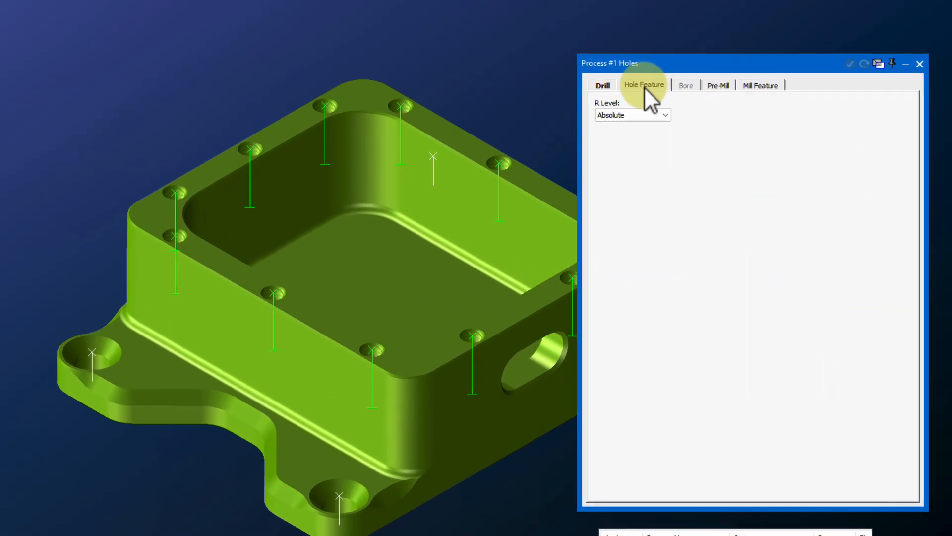
left_click(657, 107)
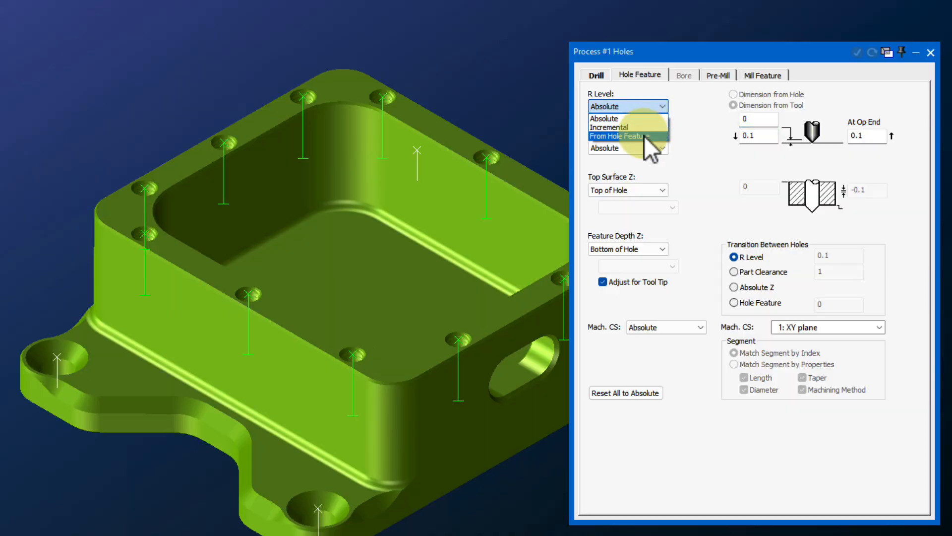
left_click(645, 134)
left_click(652, 147)
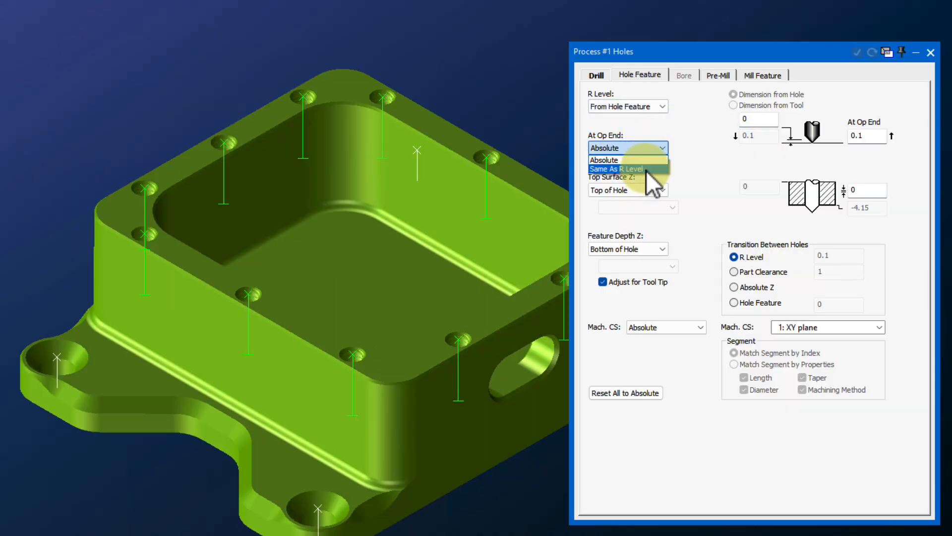
left_click(647, 172)
left_click(652, 247)
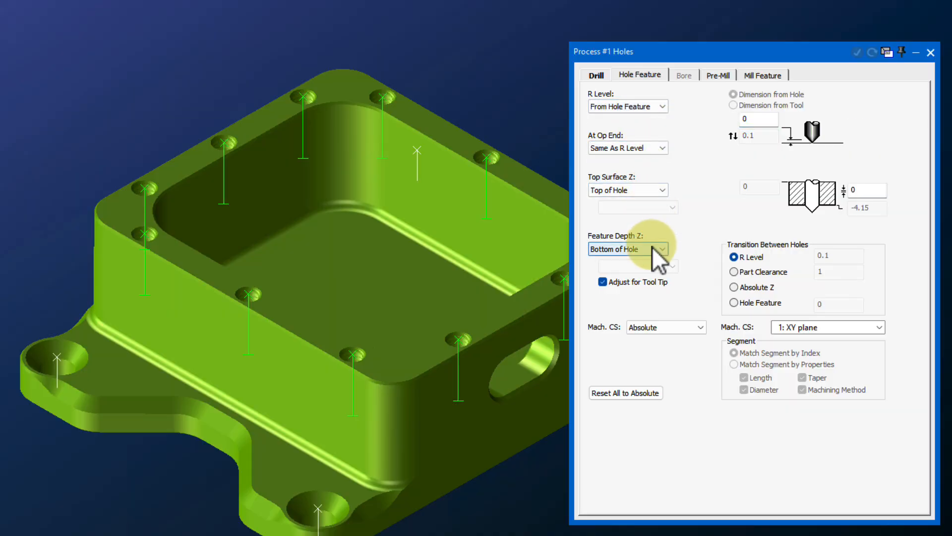
left_click(647, 278)
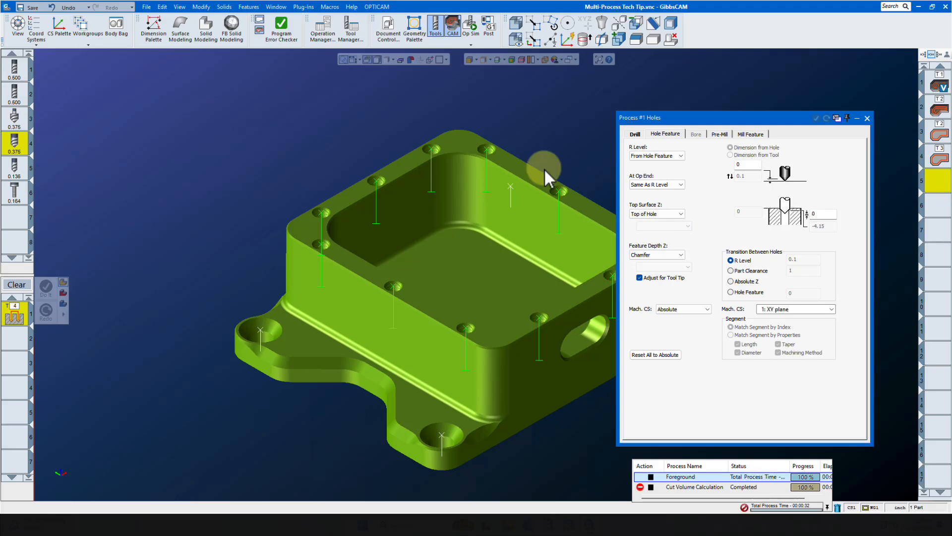
Add a second Holes process with the 0.136 tool 5, using Peck - Chip Break and Feature Depth Z at Bottom of Hole
mouse_move(16, 176)
left_click_drag(16, 176, 18, 342)
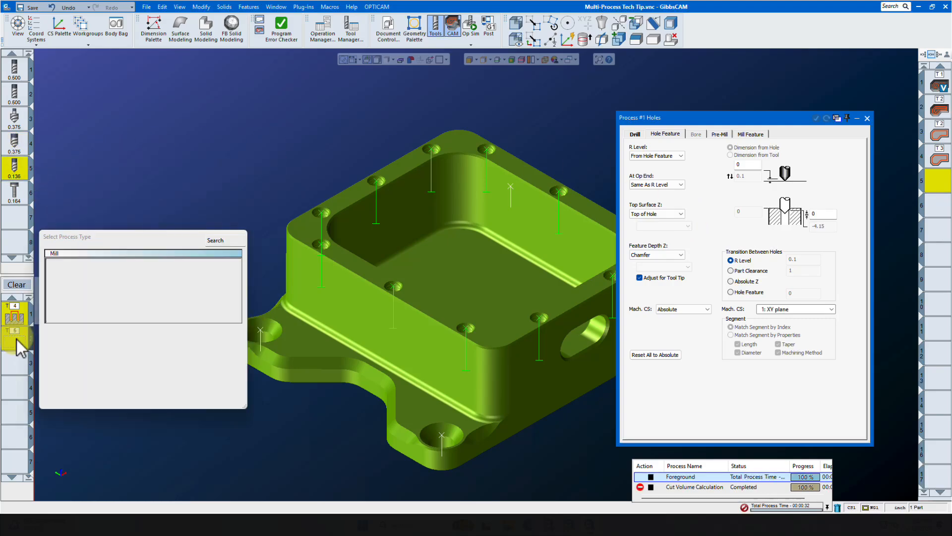
left_click(66, 277)
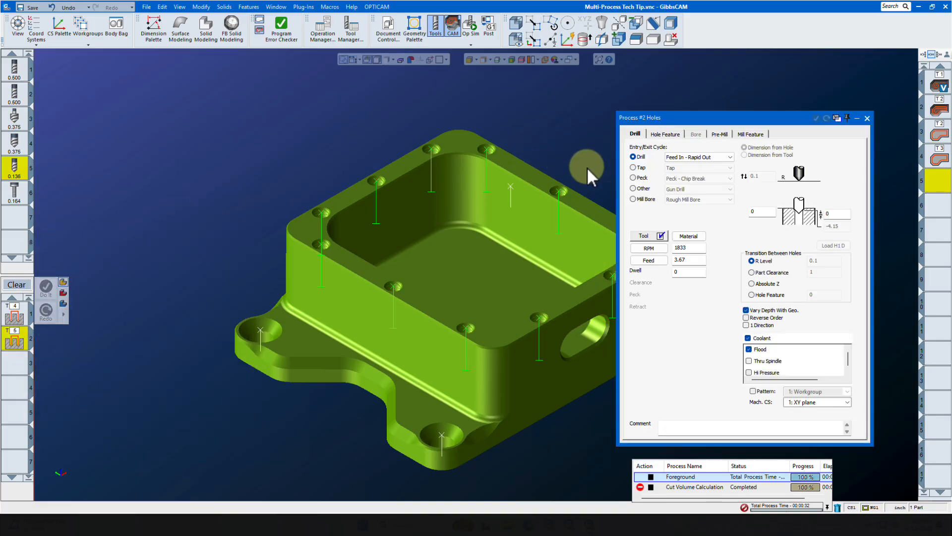
left_click(630, 176)
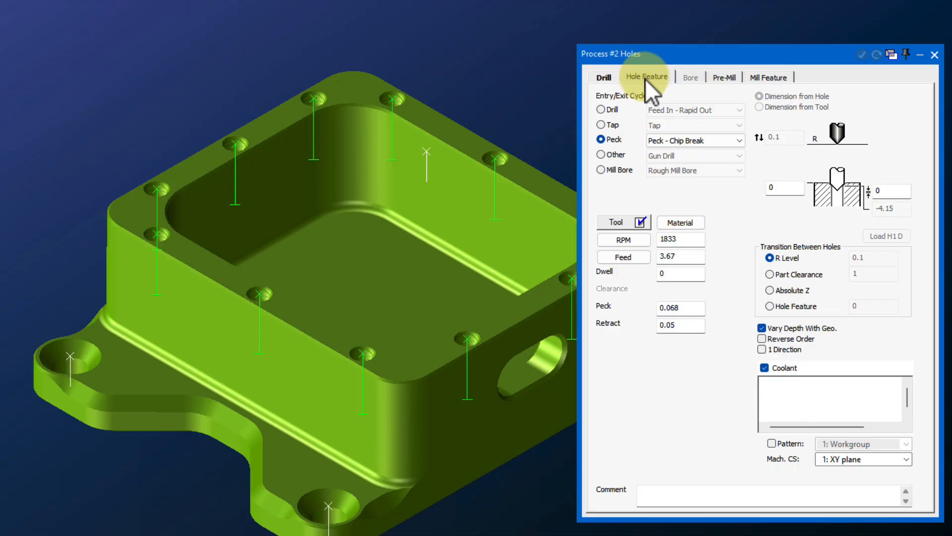
left_click(645, 79)
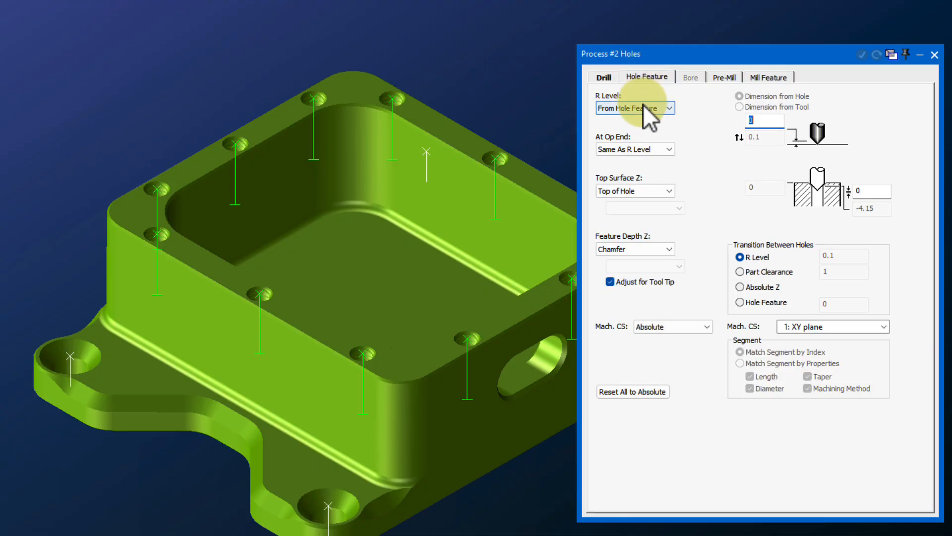
left_click(669, 249)
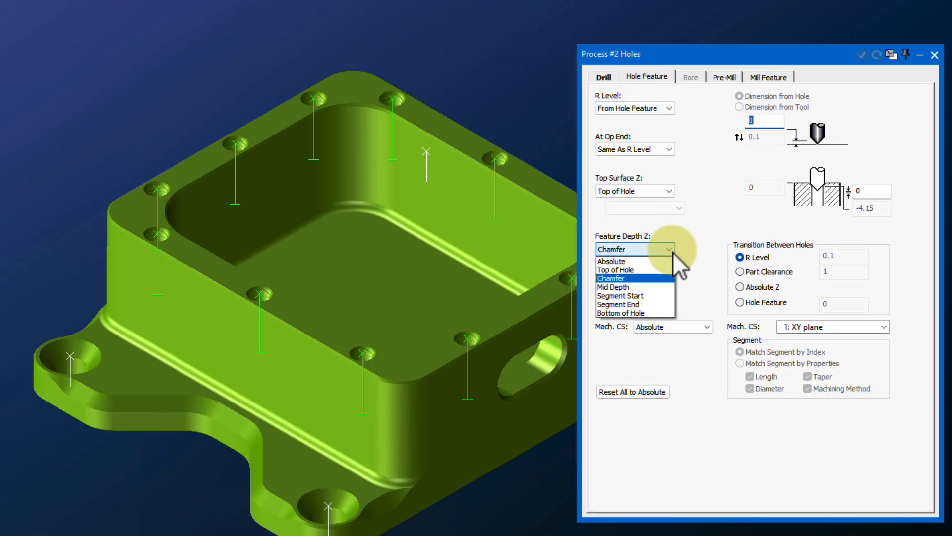
left_click(656, 313)
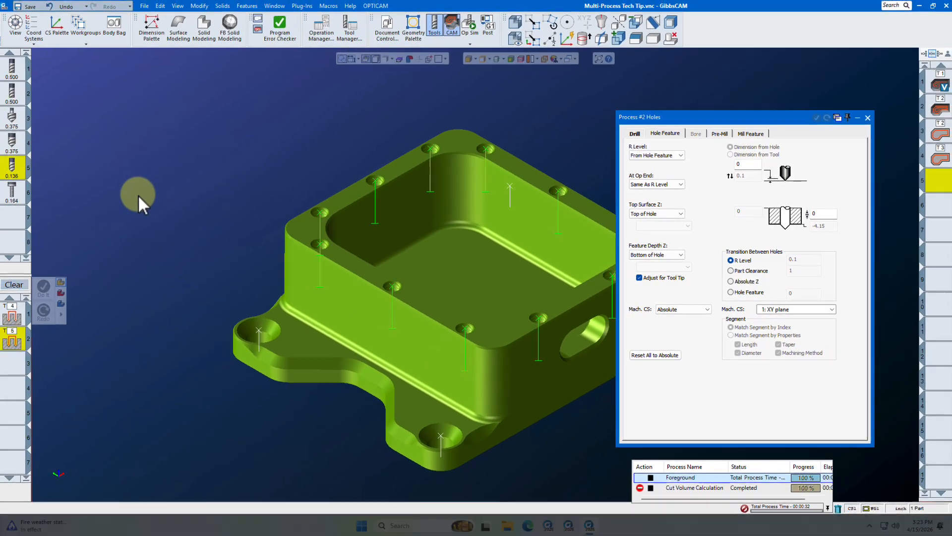
Add a third Holes process with the 0.164 tool 6, using Rigid Tap at 400 RPM and a .01 offset from Bottom of Hole
left_click_drag(12, 191, 16, 364)
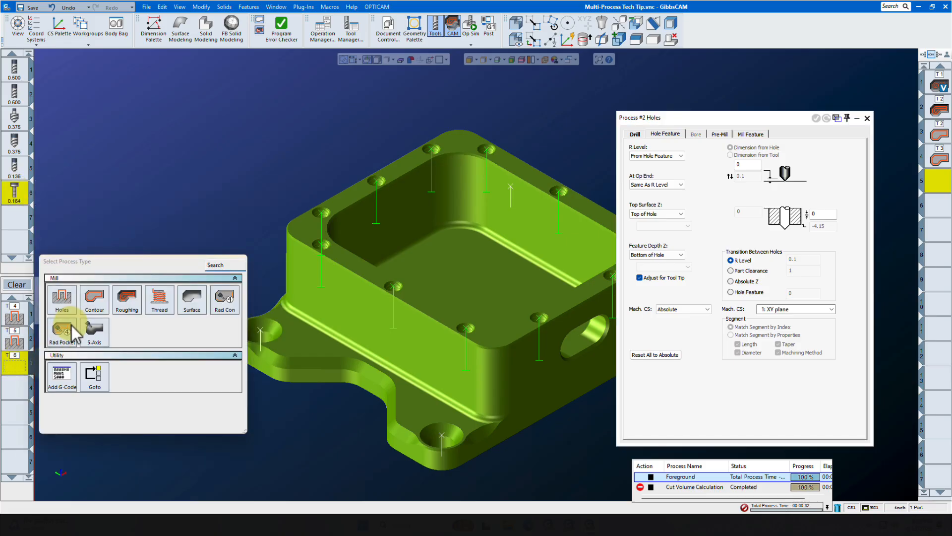
left_click(64, 298)
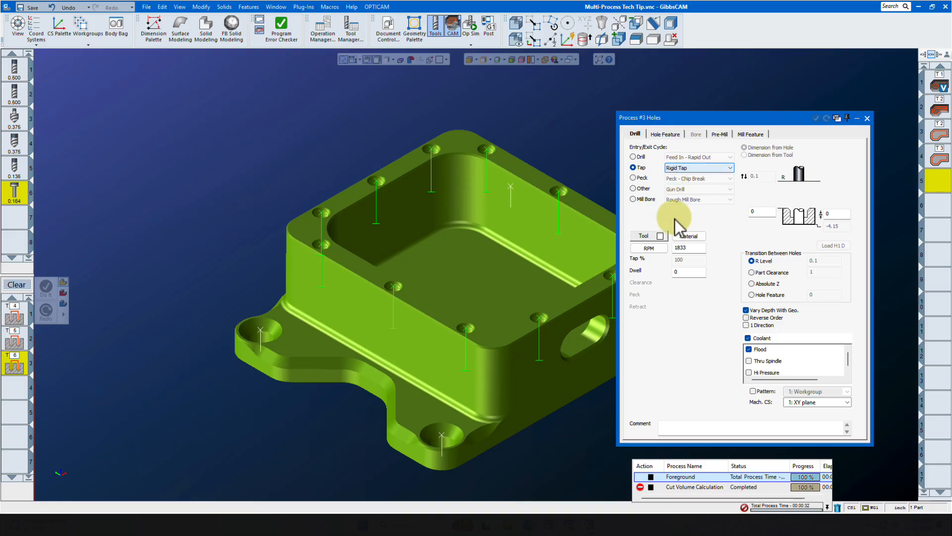
double_click(694, 248)
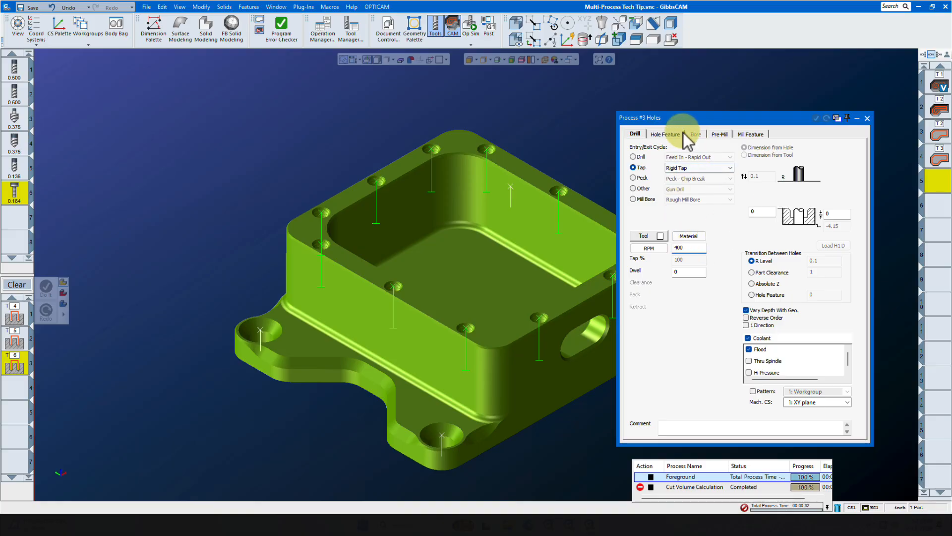
left_click(665, 134)
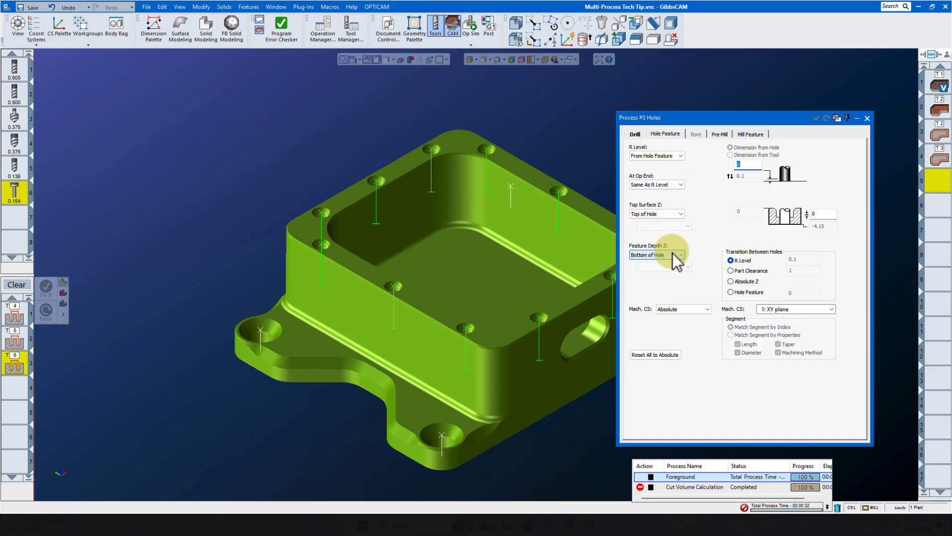
left_click(822, 215)
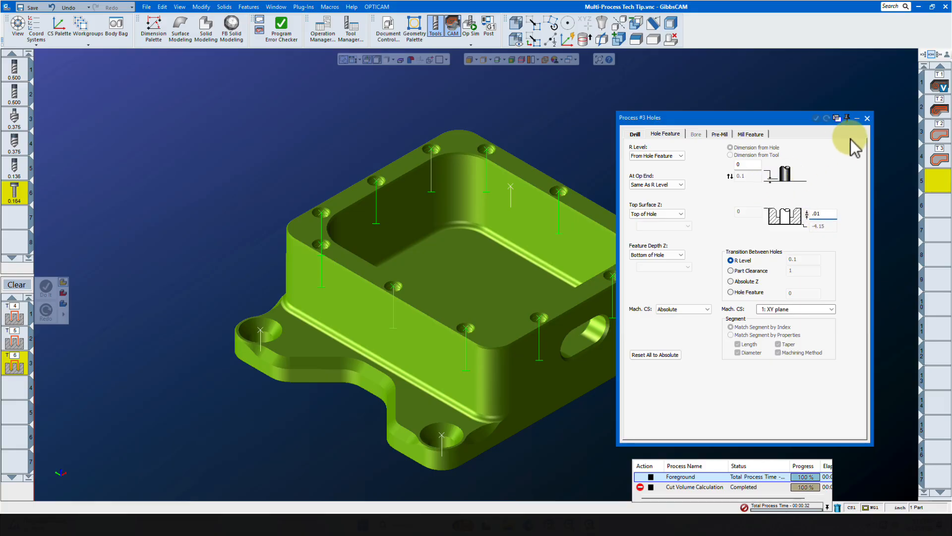
left_click(867, 119)
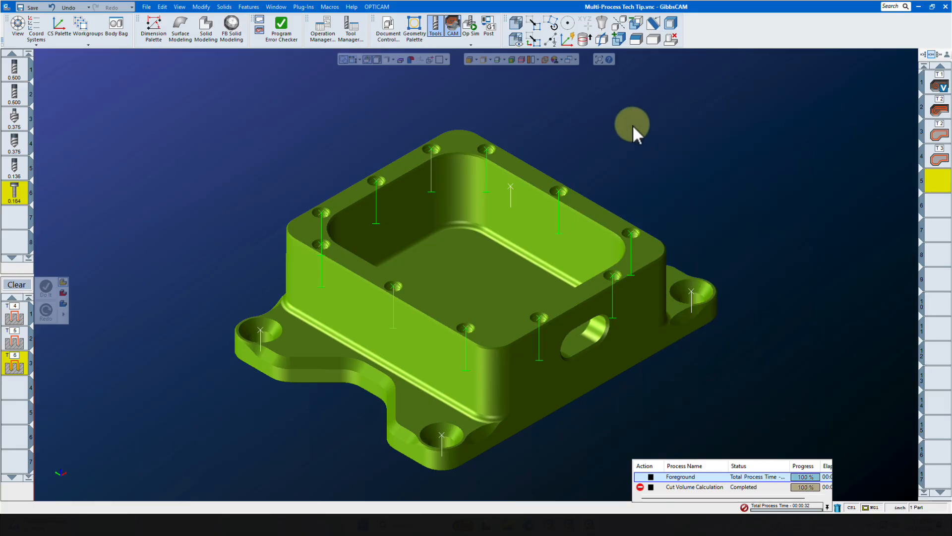
Select hole Group 1 through a hole on the pocket's rim and generate the three hole operations
left_click(486, 149)
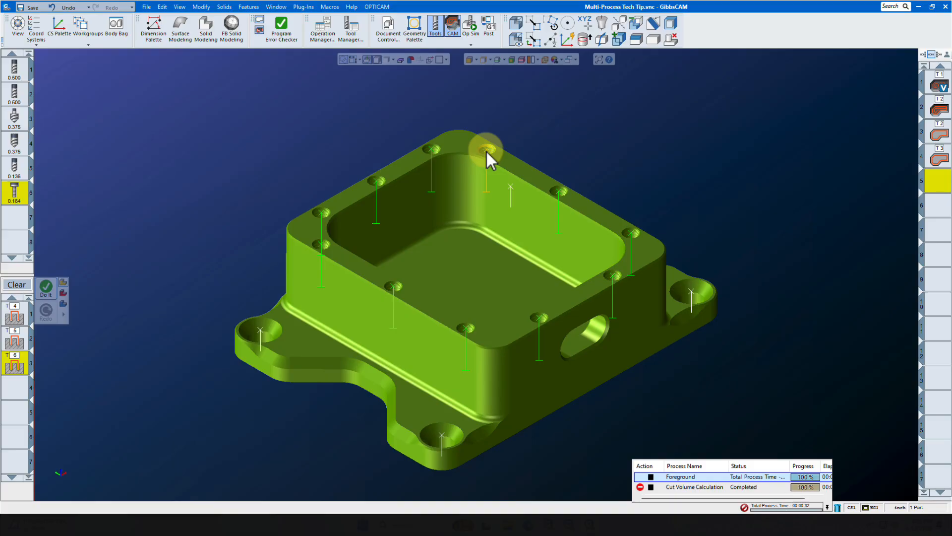
right_click(486, 150)
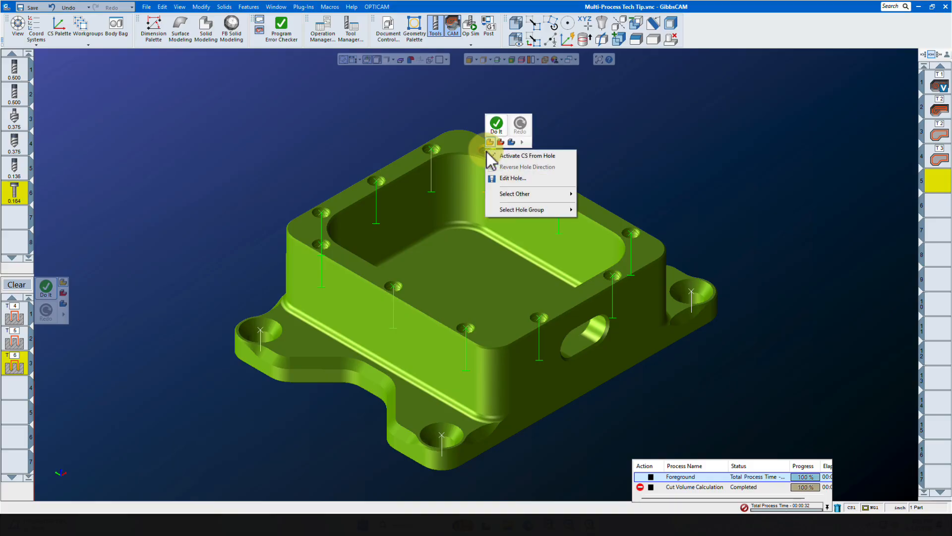
mouse_move(529, 211)
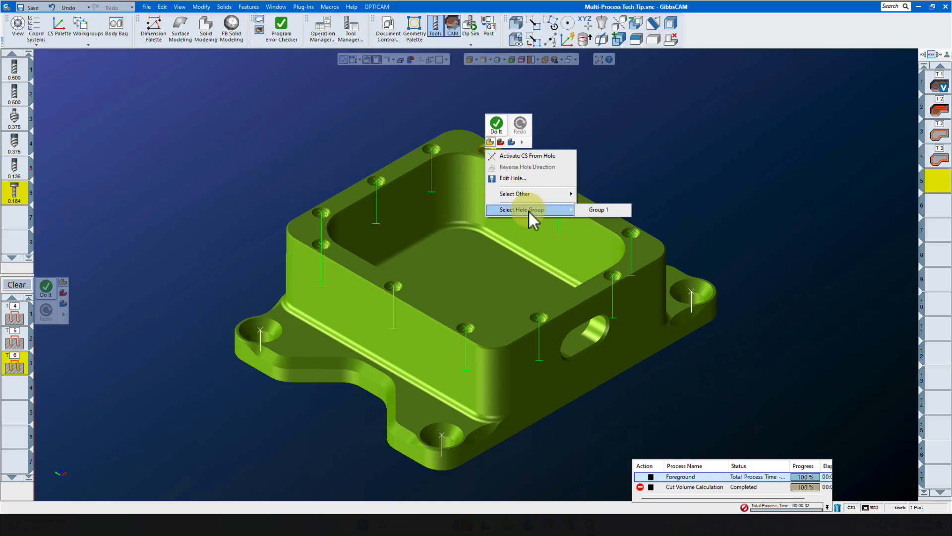
left_click(591, 210)
left_click(43, 295)
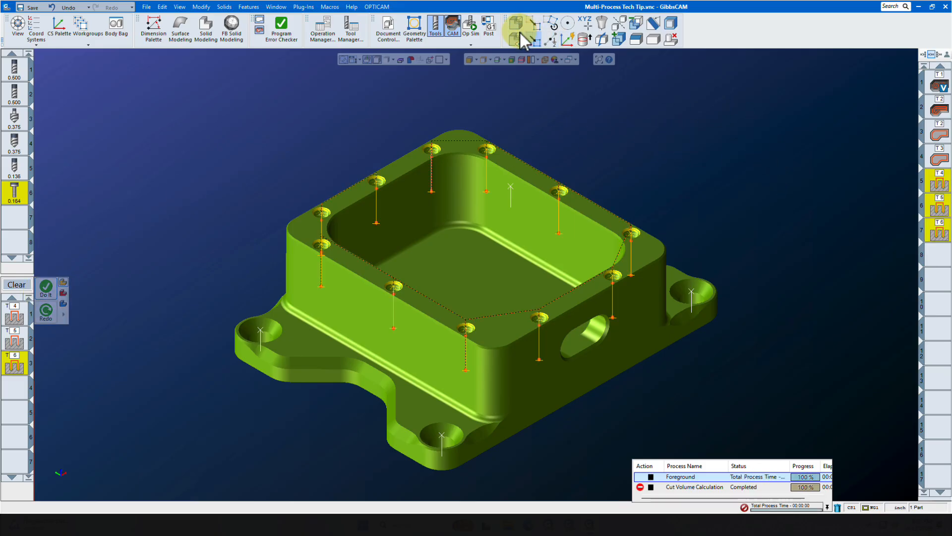
Rewind the Op Sim simulation to the start and play the machining operations
left_click(470, 28)
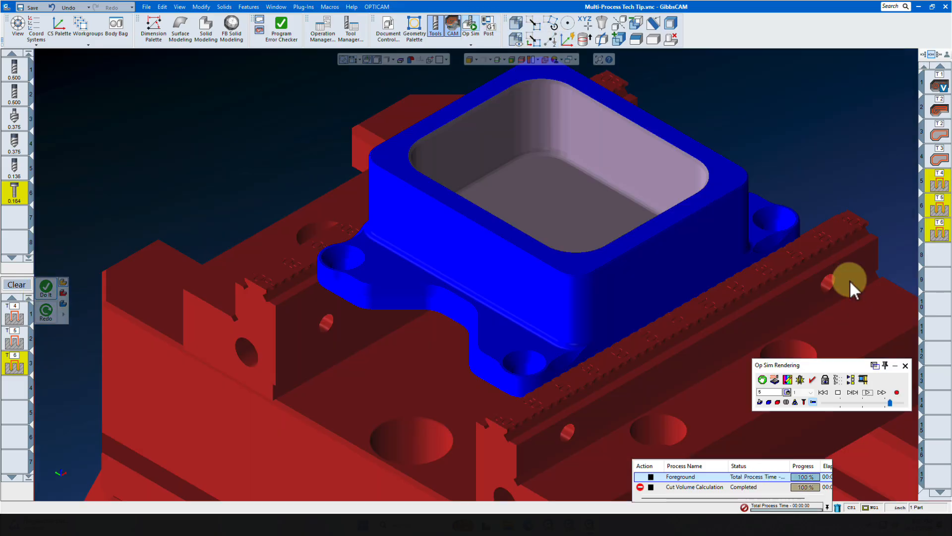
left_click(823, 392)
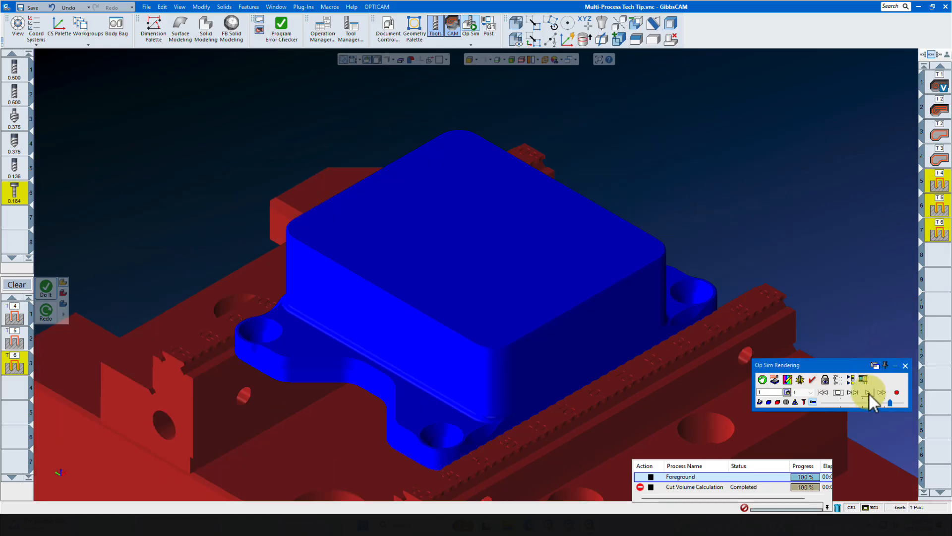
left_click(868, 393)
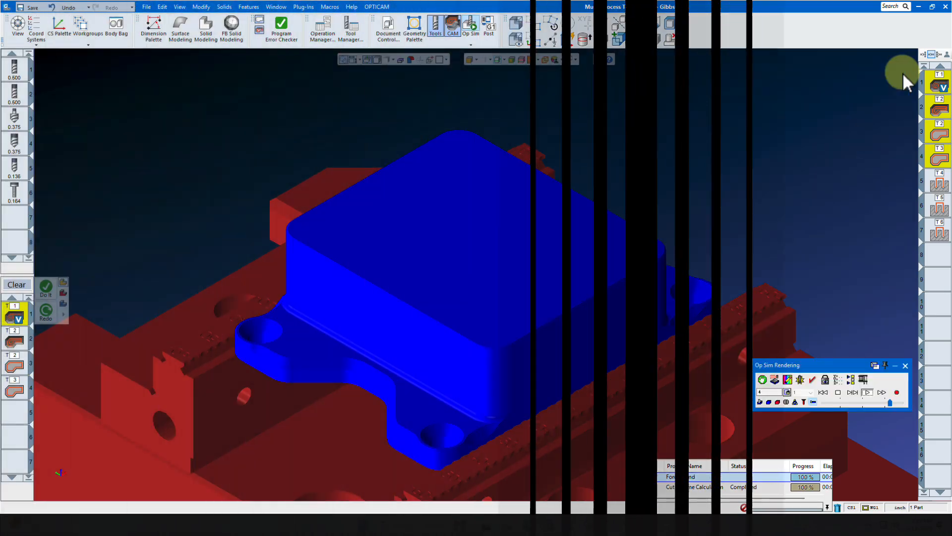
Play the selected pocket operations in Op Sim and view the saved process lists available to load
left_click(856, 461)
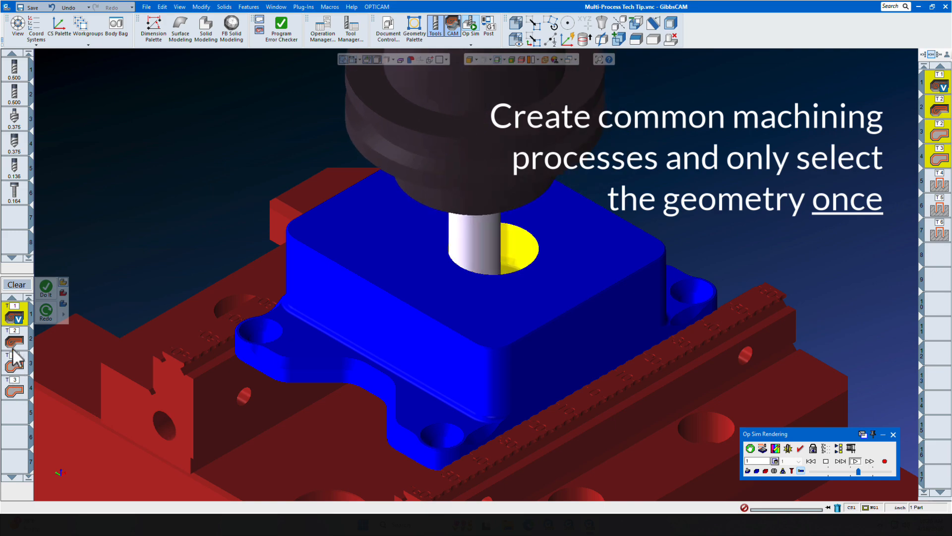
right_click(15, 327)
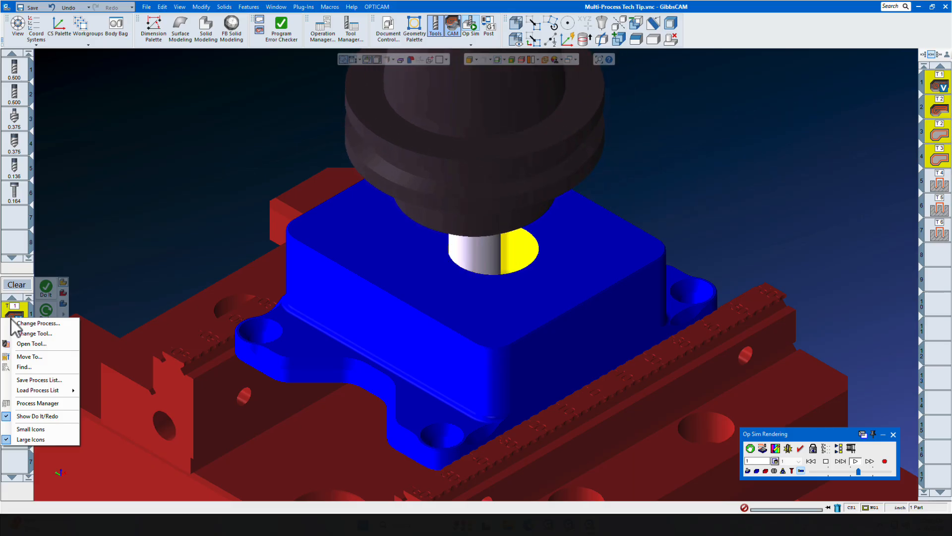
mouse_move(28, 391)
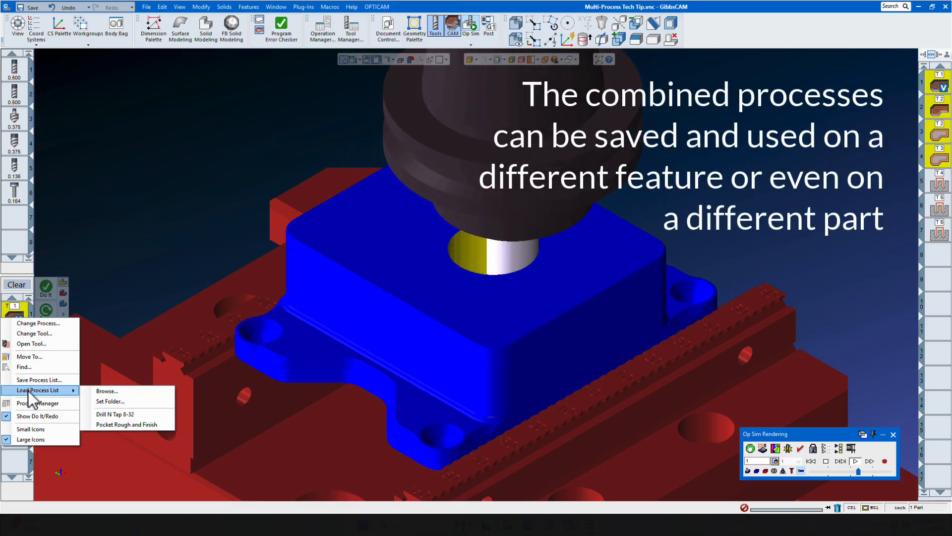
left_click(110, 528)
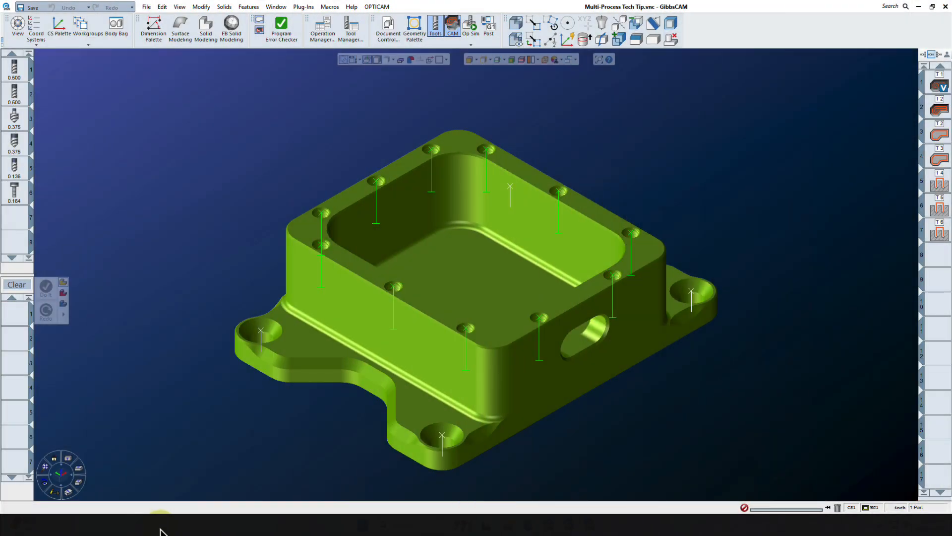
Open the recent part Multi-Process Part 2.vnc without saving changes to the current part
left_click(148, 8)
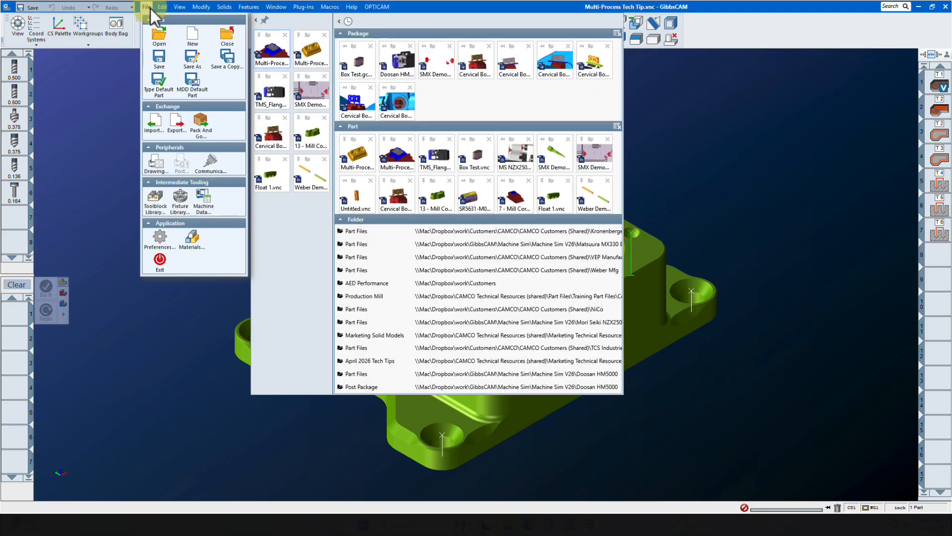
left_click(316, 52)
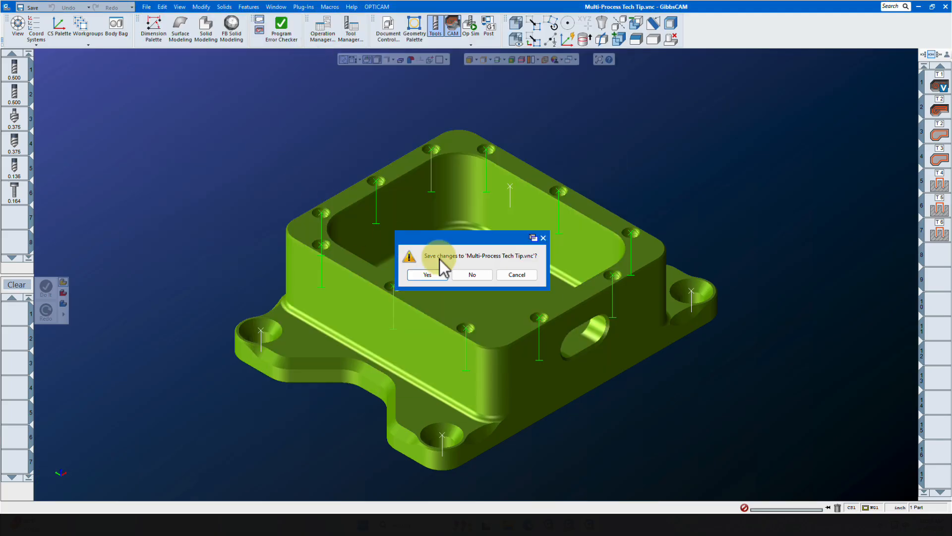
left_click(471, 274)
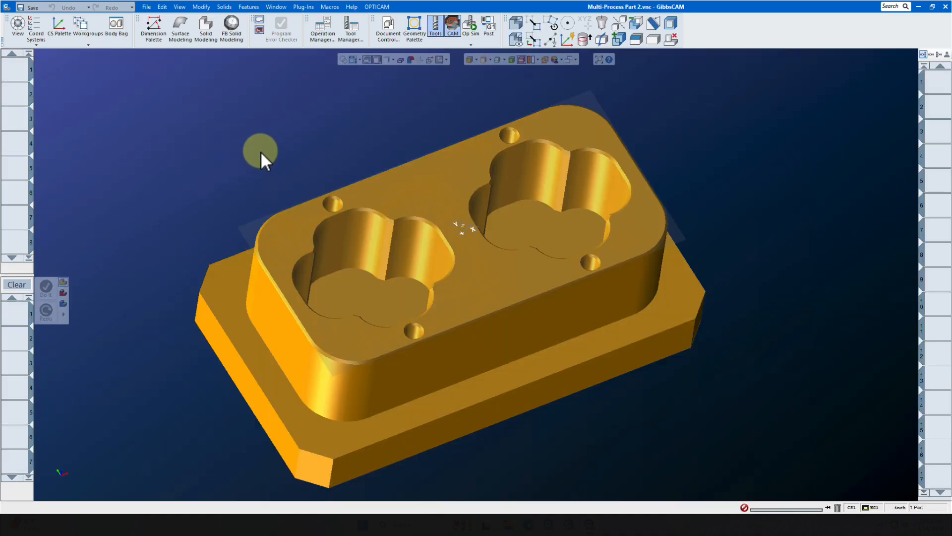
Show the part's coordinate system plane and outline geometry, and load the saved process list Pocket Rough and Finish
left_click(496, 60)
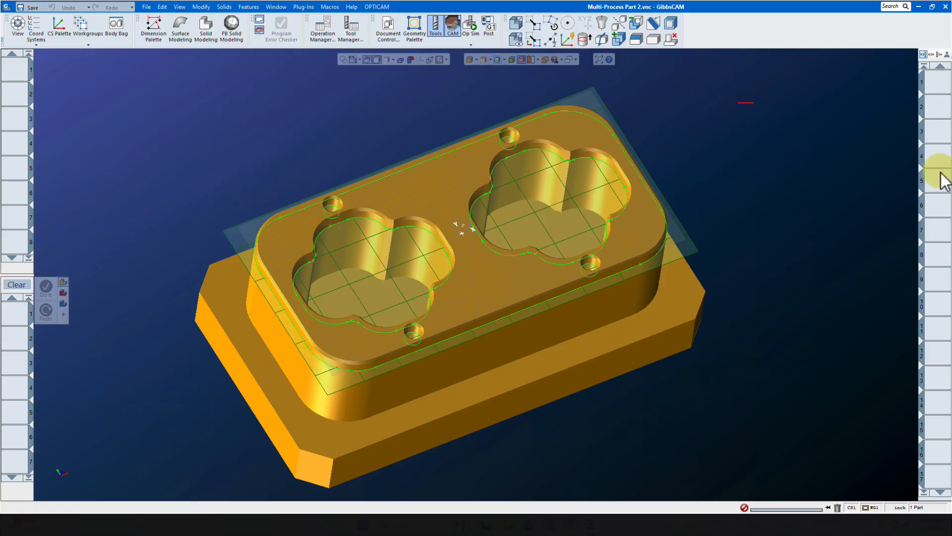
right_click(15, 318)
mouse_move(35, 382)
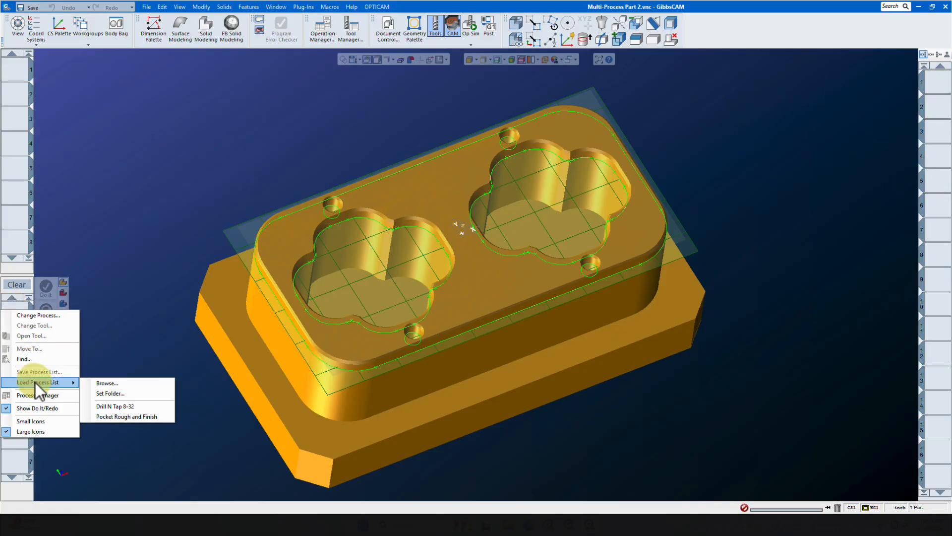
left_click(102, 415)
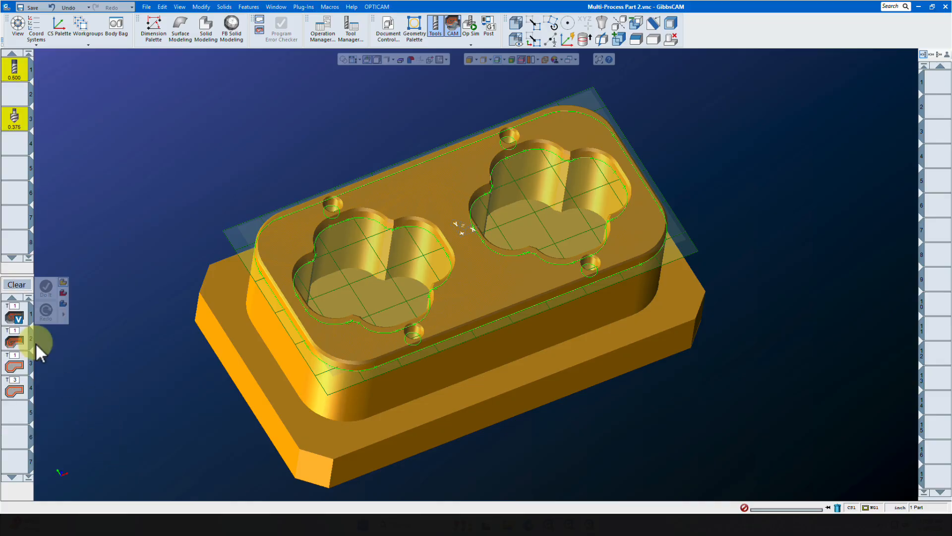
Go through the loaded VoluMill, Roughing and Contour processes to check their depths, setting the Process #3 Contour final depth to -1
left_click(15, 316)
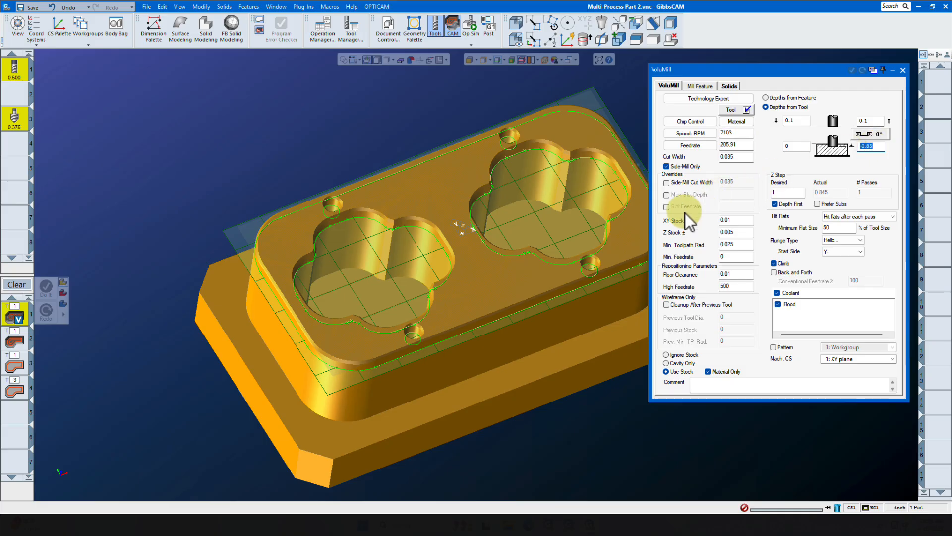
left_click(15, 340)
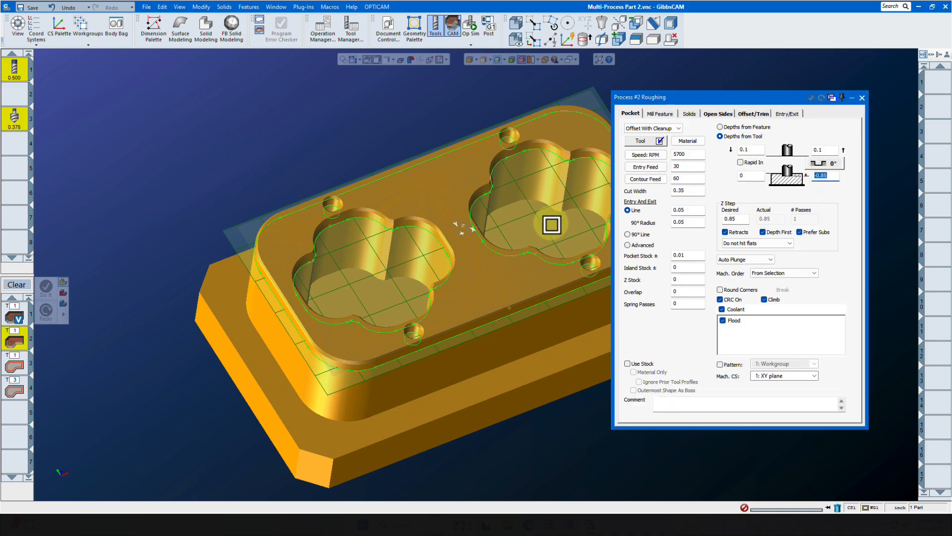
left_click(17, 365)
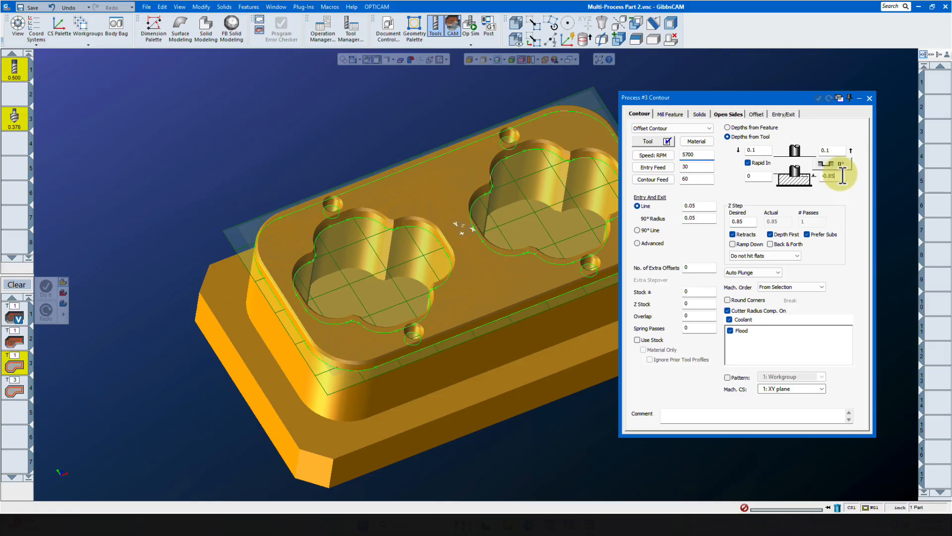
left_click(843, 174)
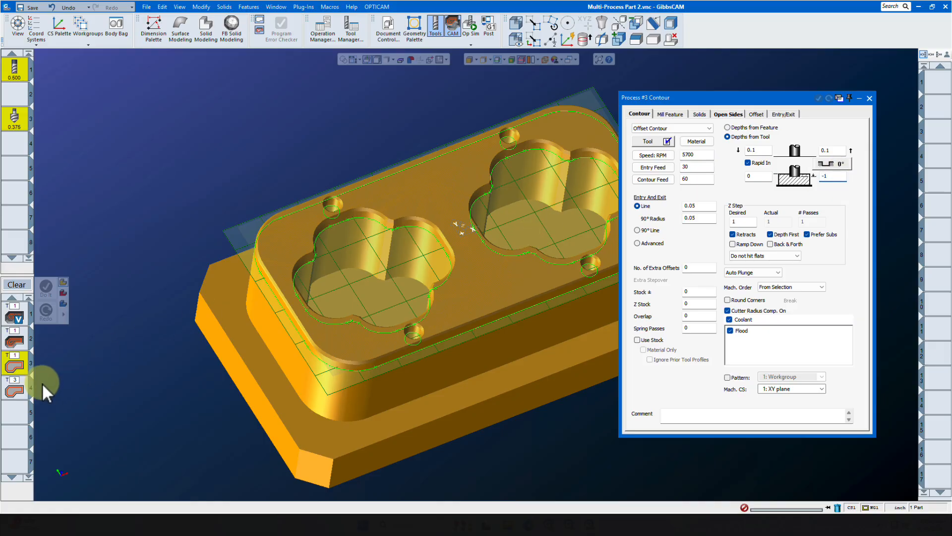
left_click(13, 391)
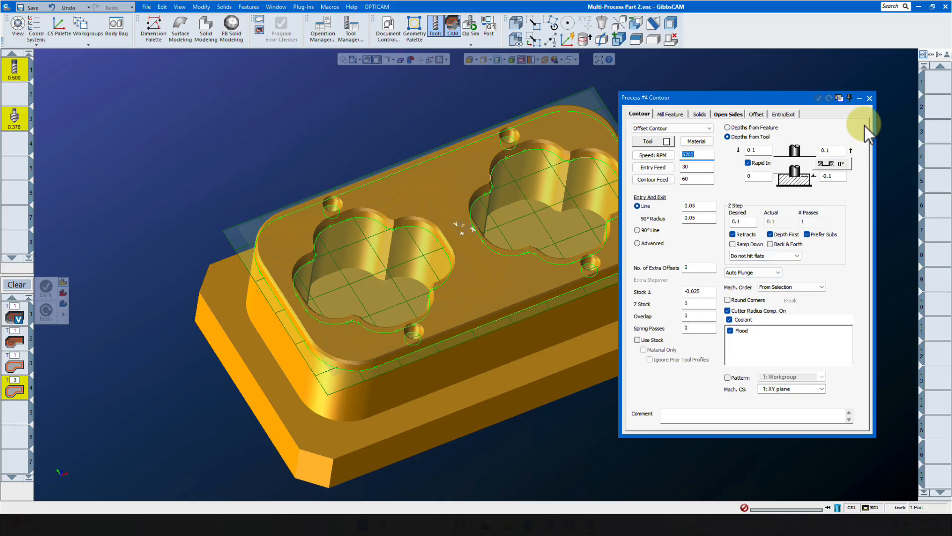
left_click(870, 98)
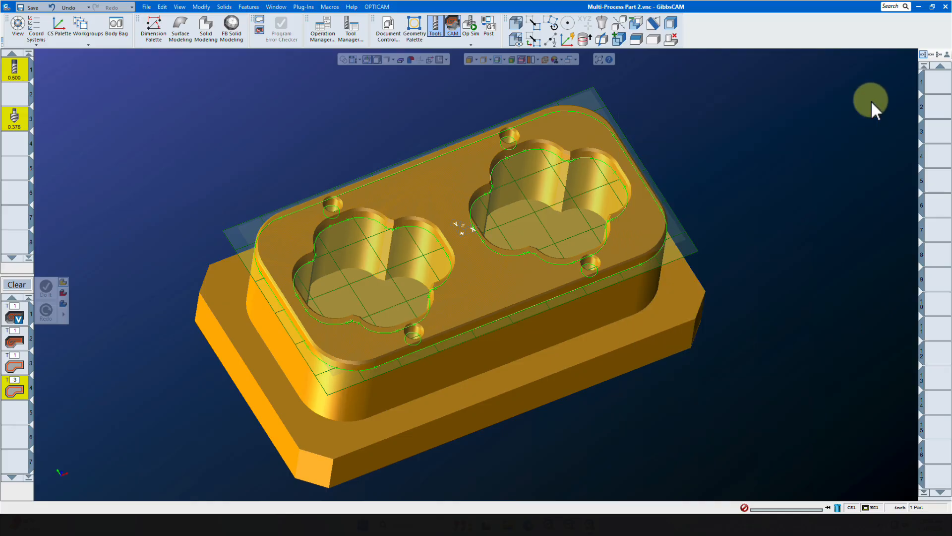
Select the outlines of both clover-shaped pockets and generate the roughing and contour operations for them
left_click(342, 226)
left_click(513, 158, "ctrl")
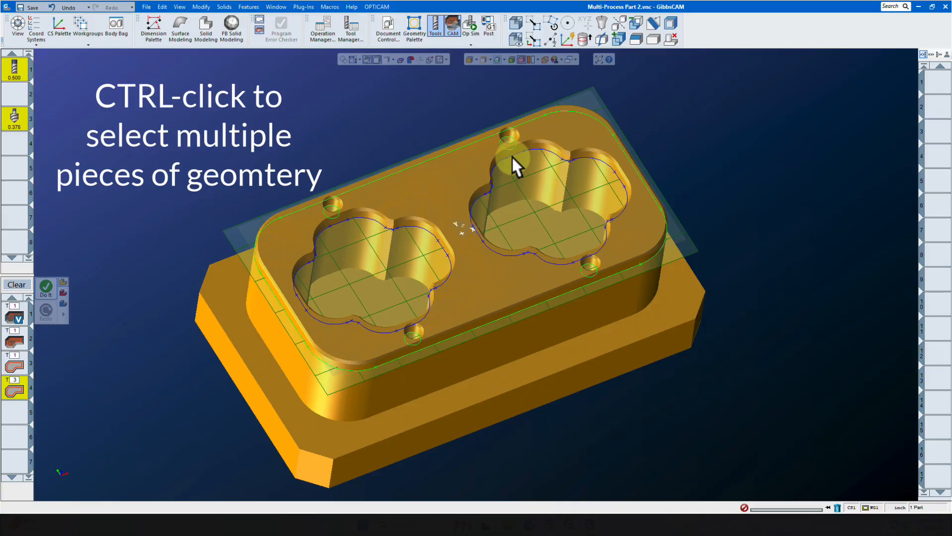
left_click(43, 289)
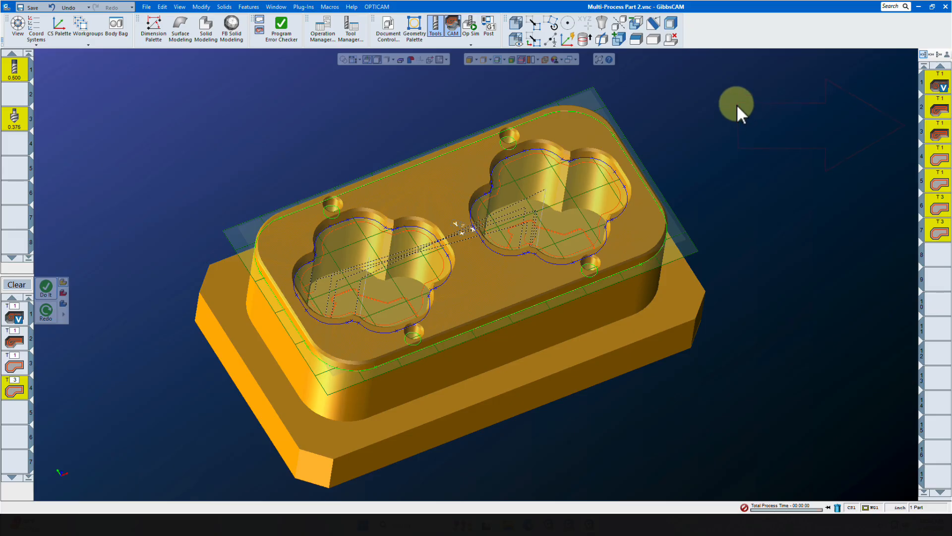
Simulate the machining of both pockets in Op Sim
left_click(468, 28)
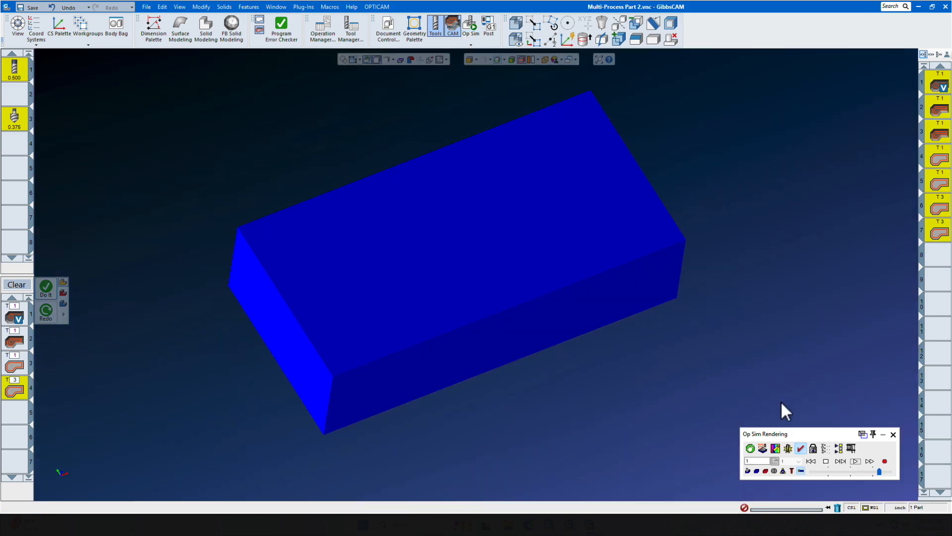
left_click(855, 461)
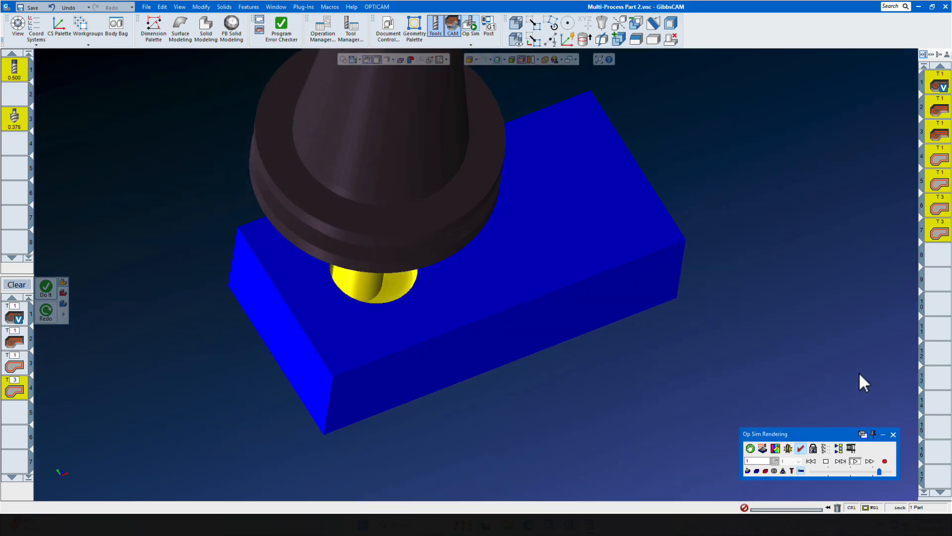